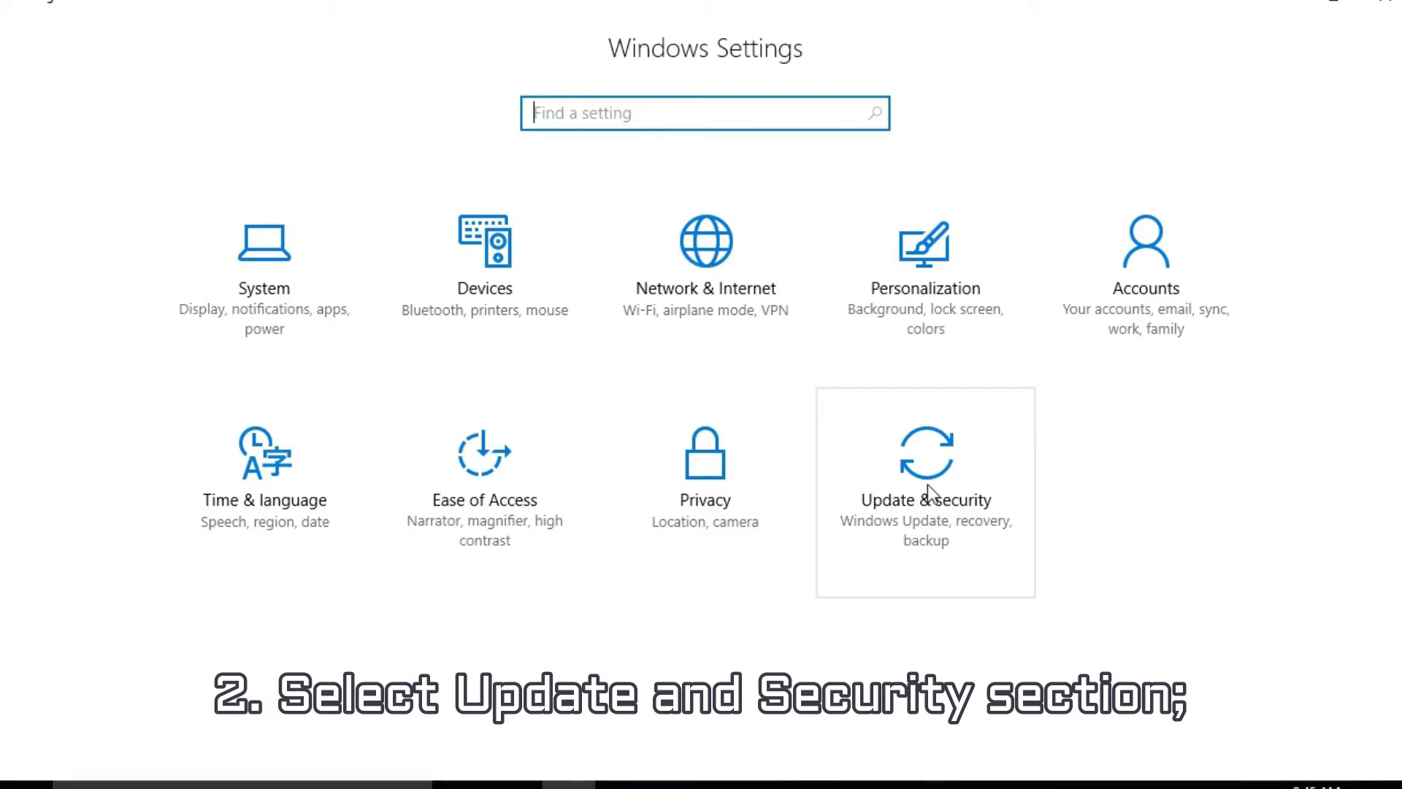
Open Update & security > Activation, which shows Windows 10 Enterprise is not activated
left_click(932, 497)
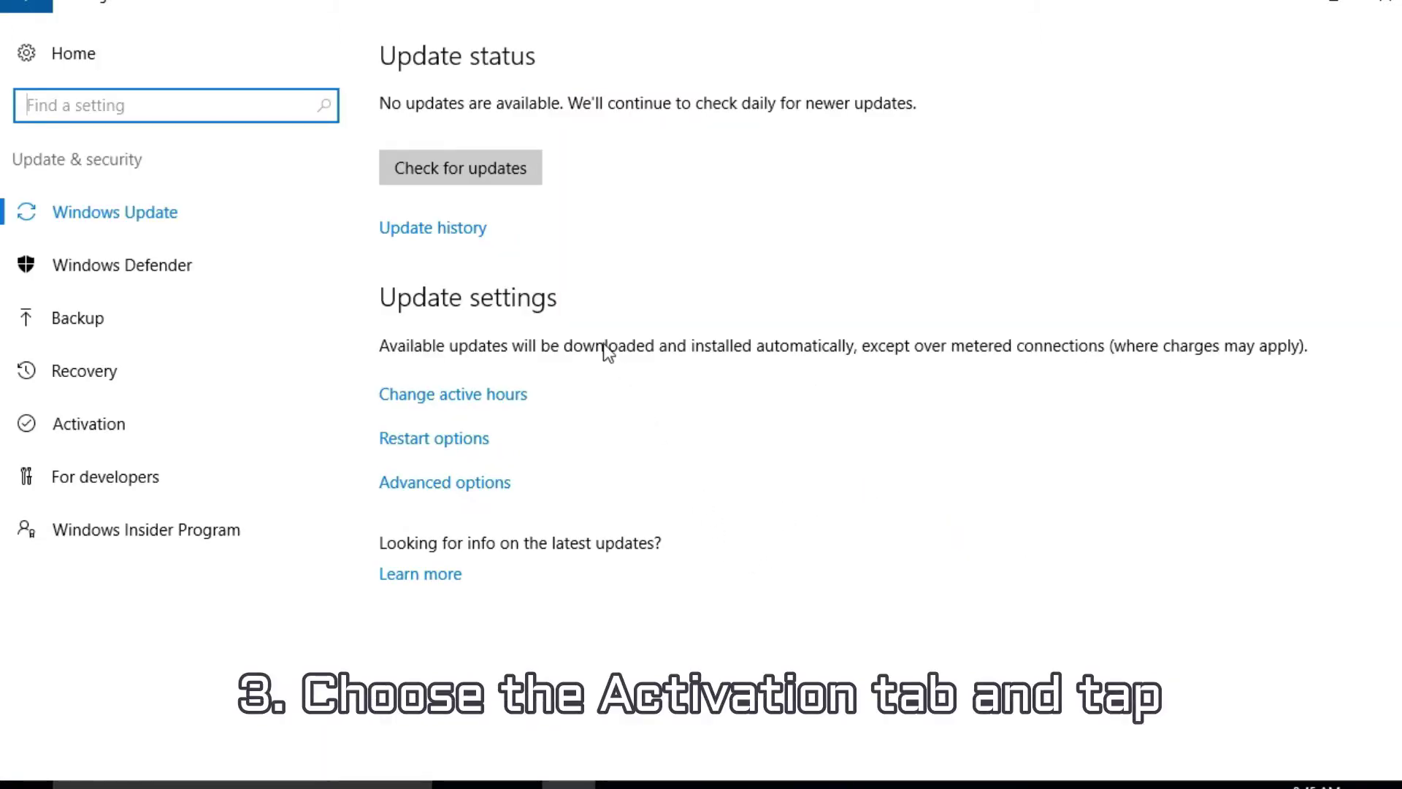
left_click(109, 437)
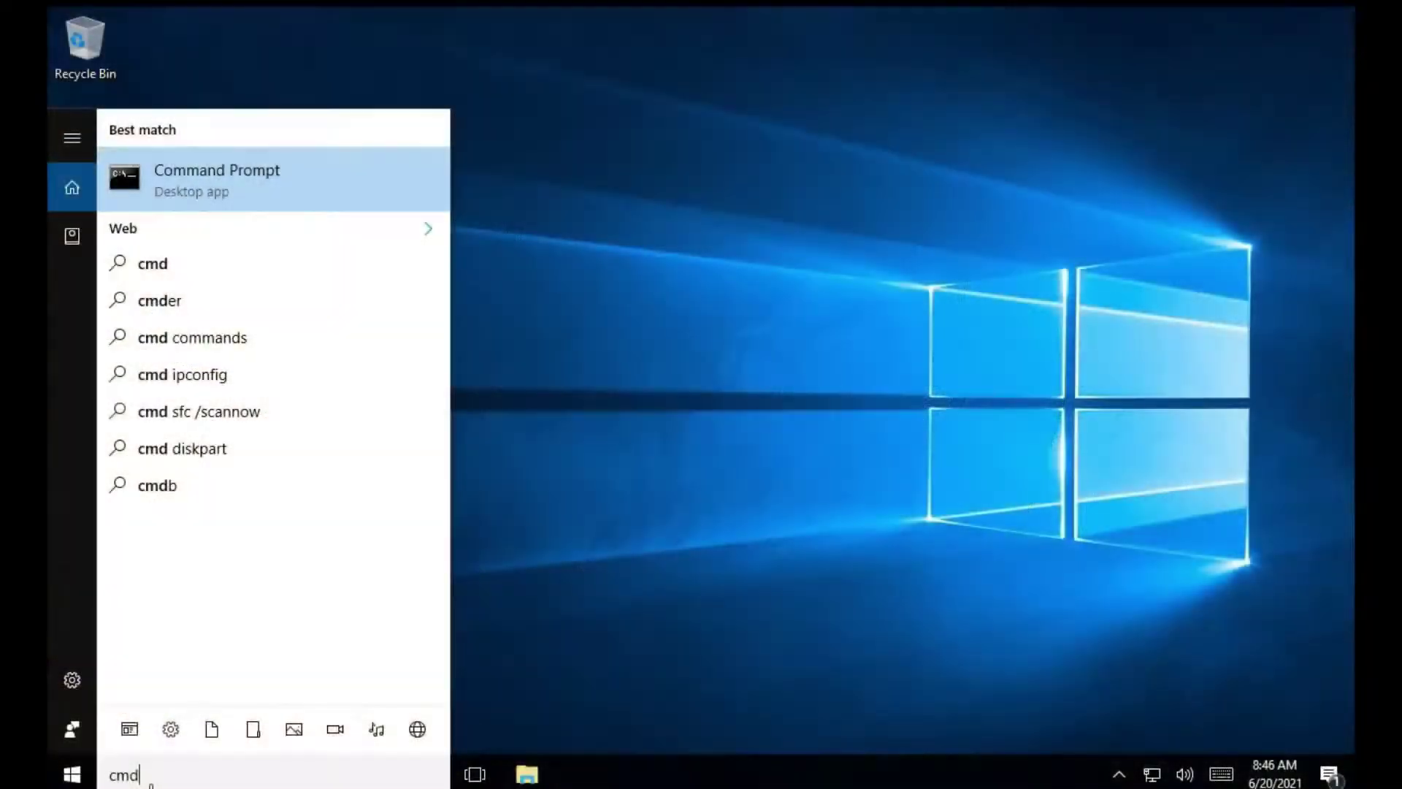
Run slmgr.vbs -rearm in an administrator Command Prompt to reset Windows licensing
right_click(370, 178)
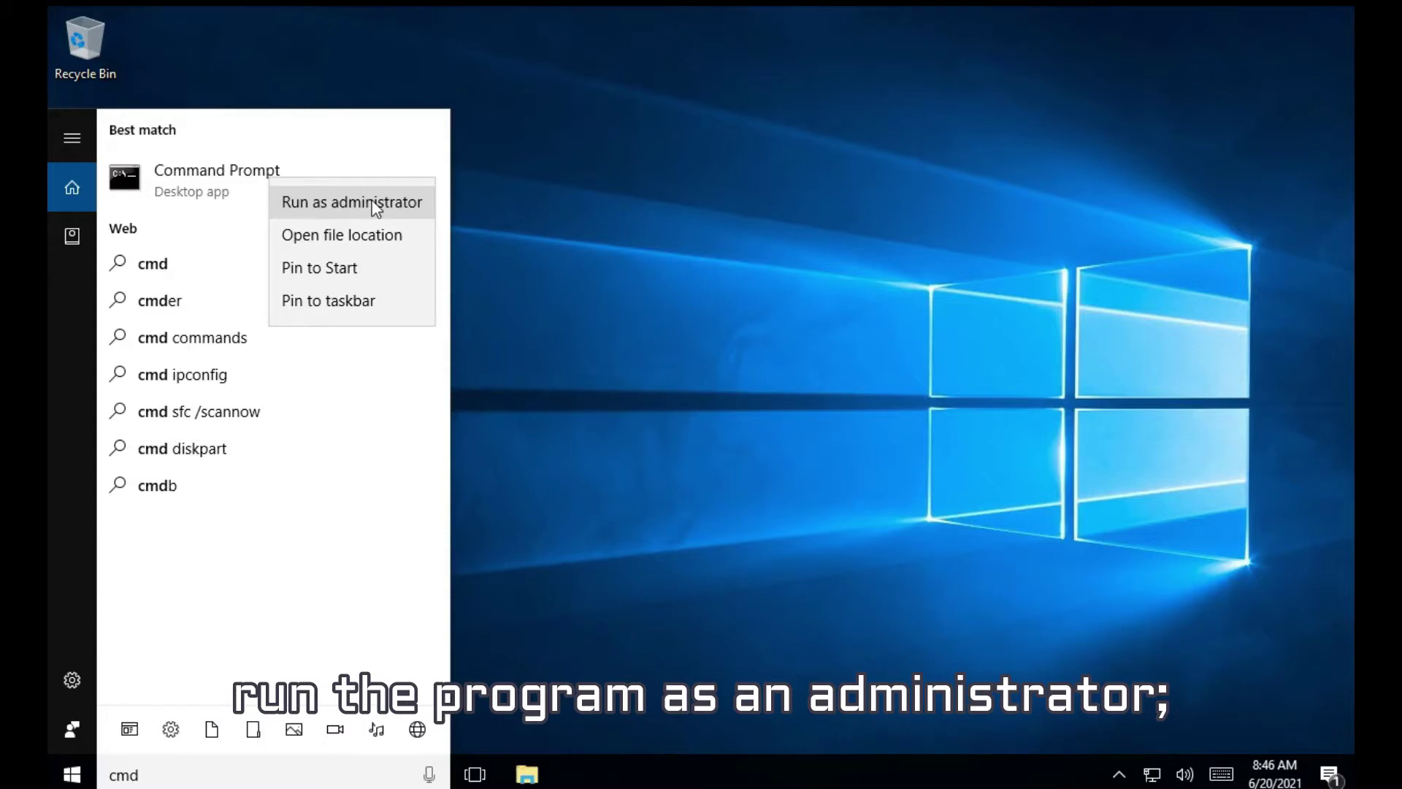
left_click(373, 203)
left_click(565, 520)
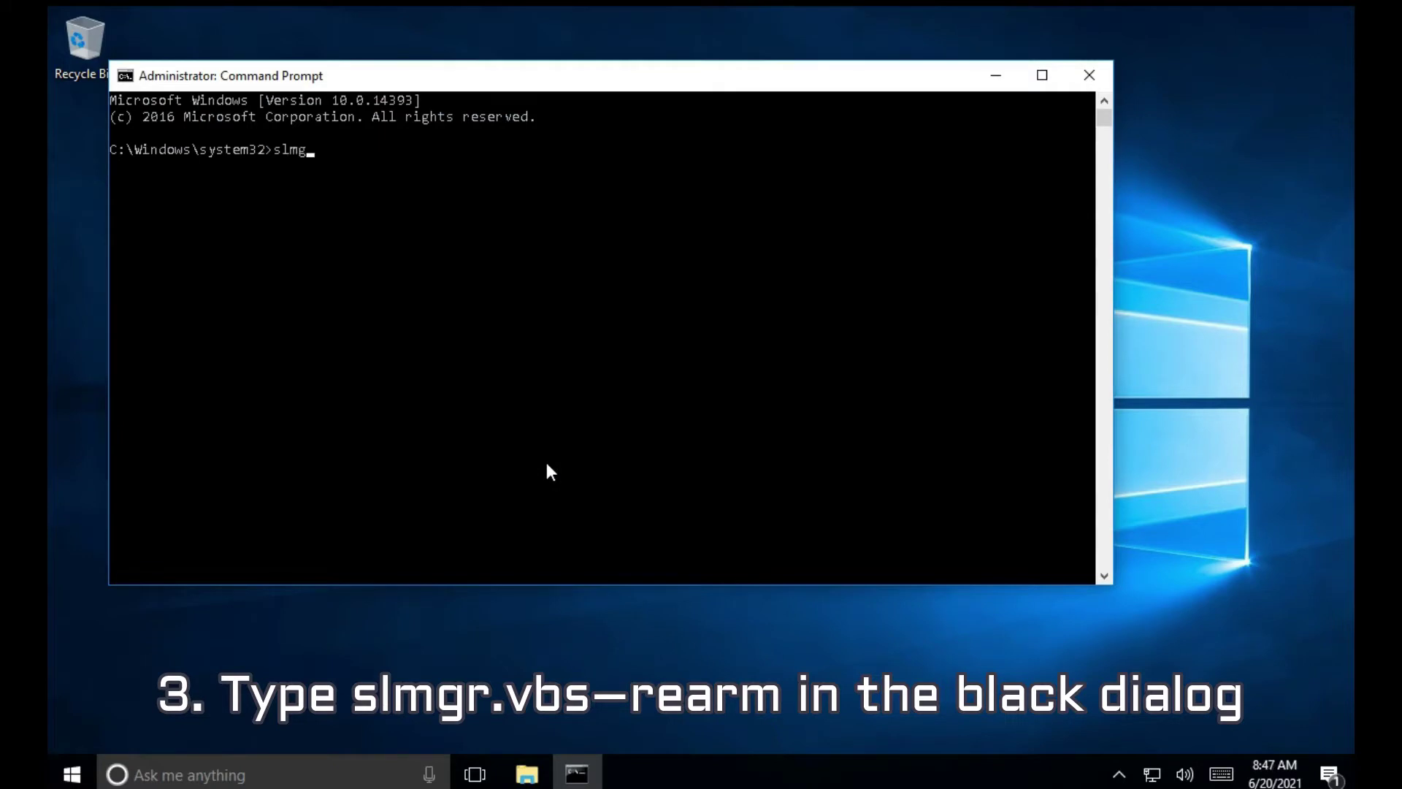
type("slmgr.vbs -rearm")
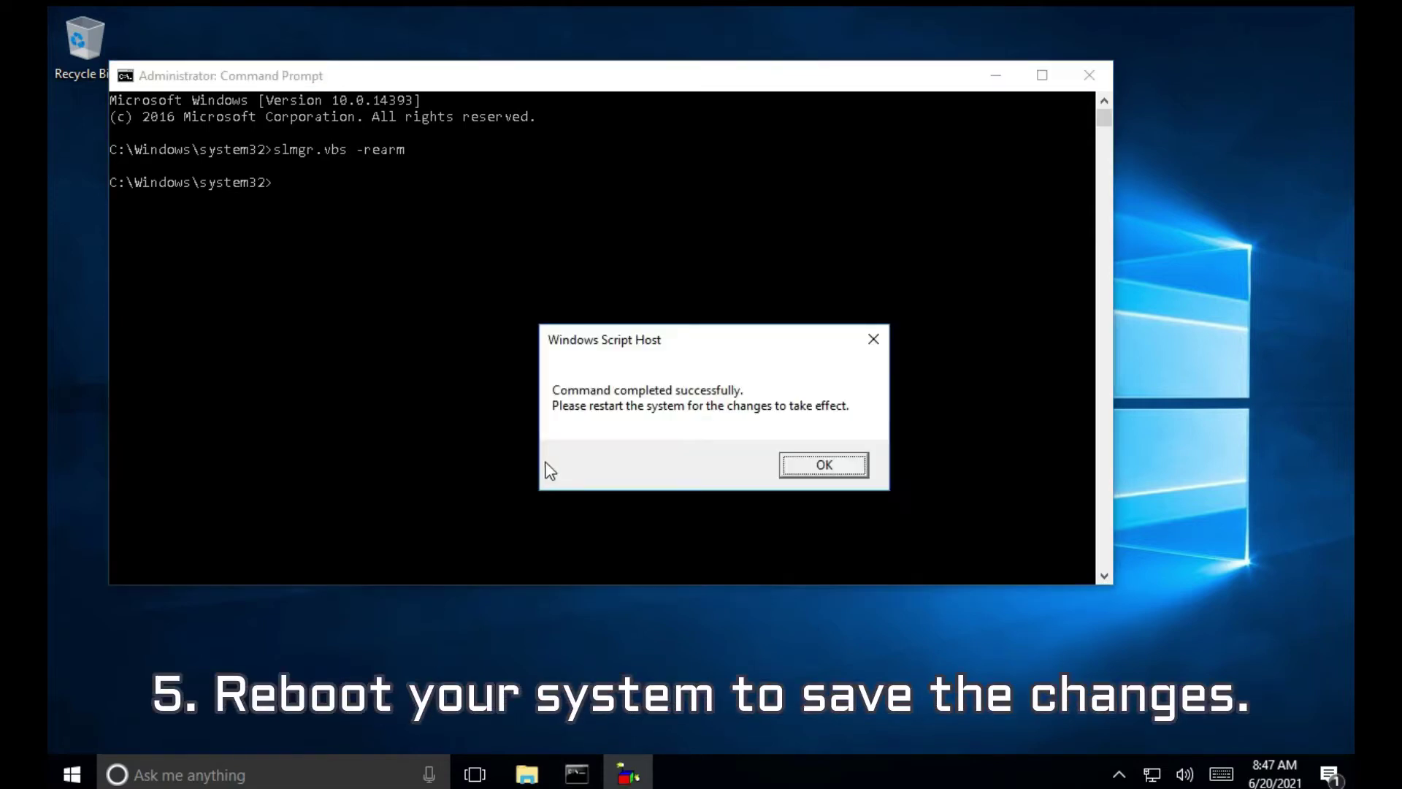
Dismiss the rearm success message and bring up the Start menu's power options for restarting
left_click(798, 458)
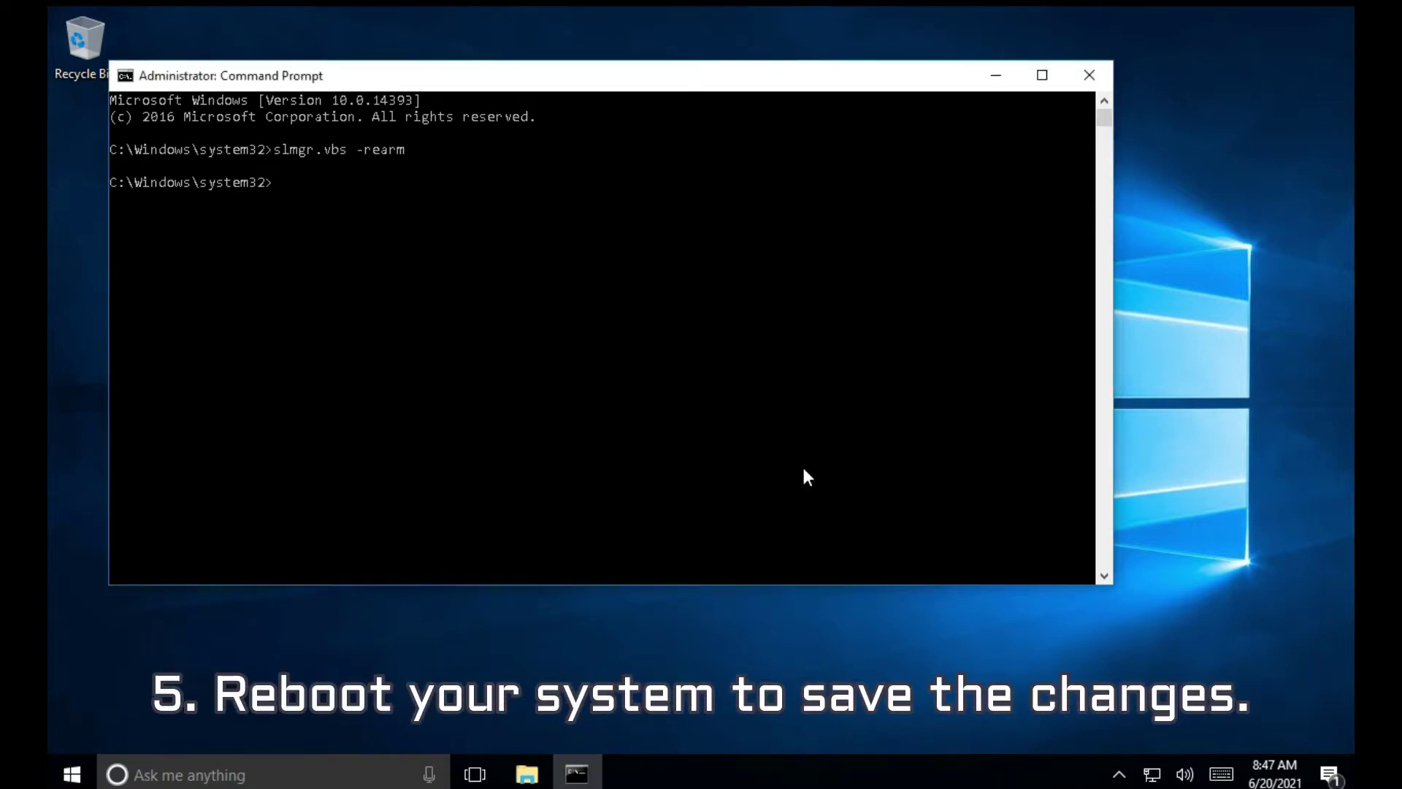
left_click(71, 774)
left_click(71, 729)
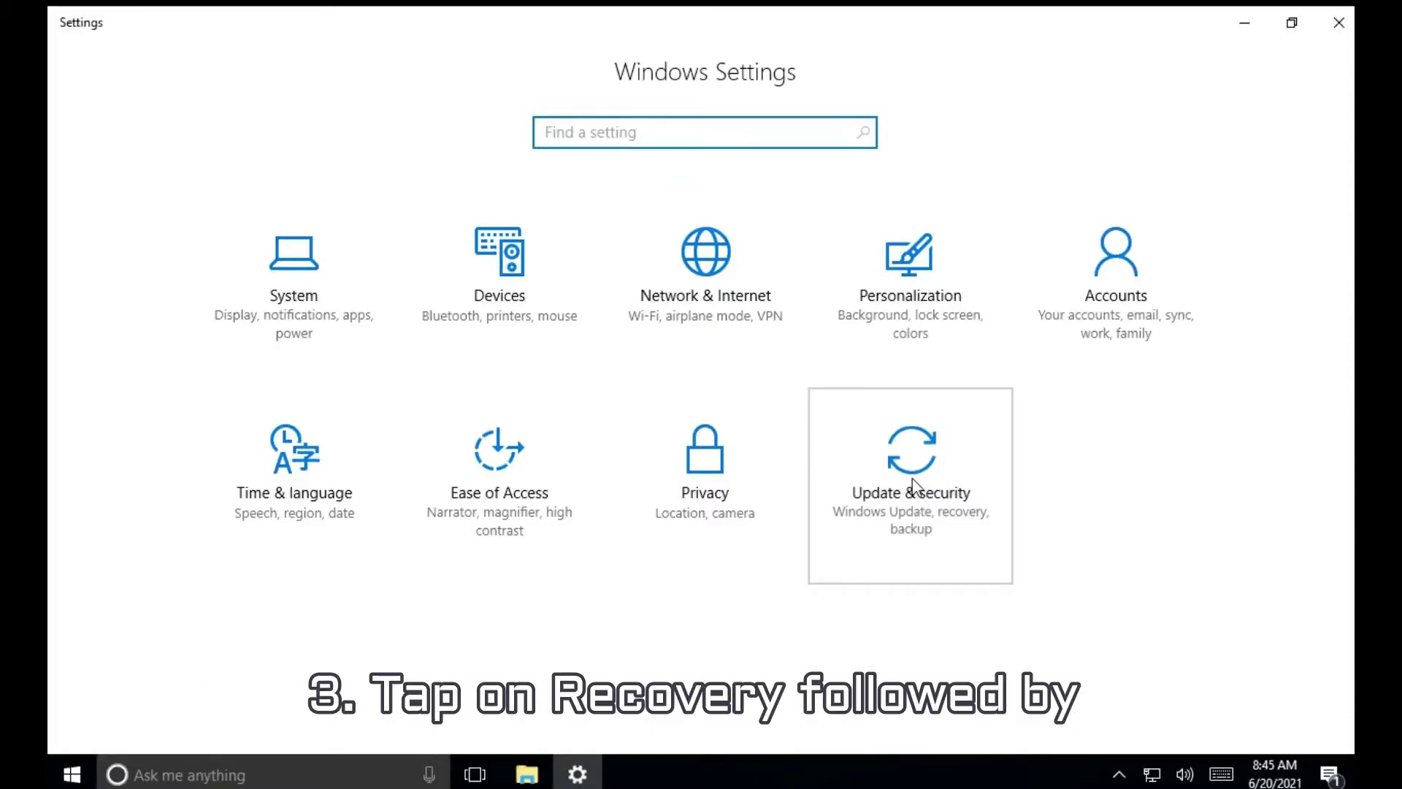
Open Update & security > Recovery, showing Reset this PC and Advanced startup
left_click(913, 483)
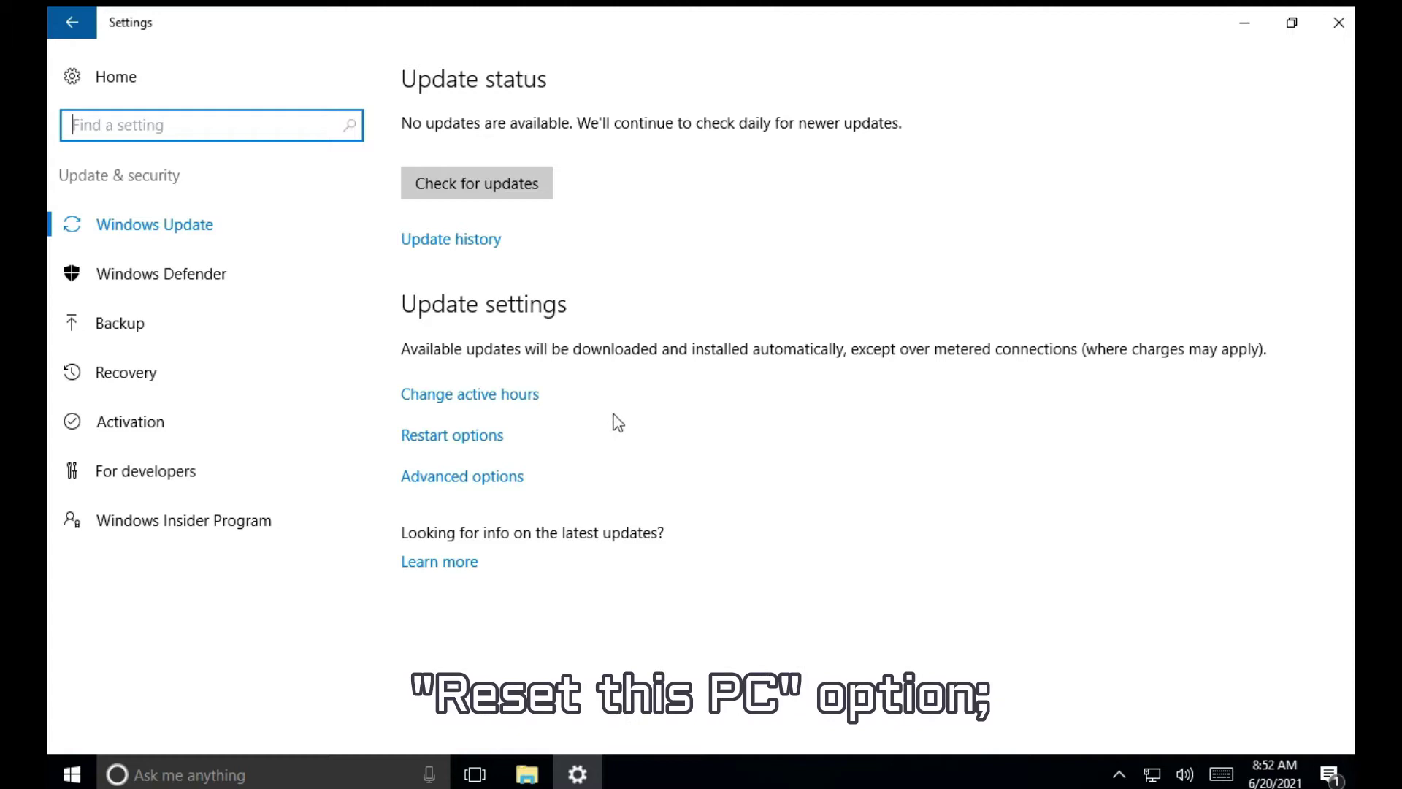
left_click(134, 376)
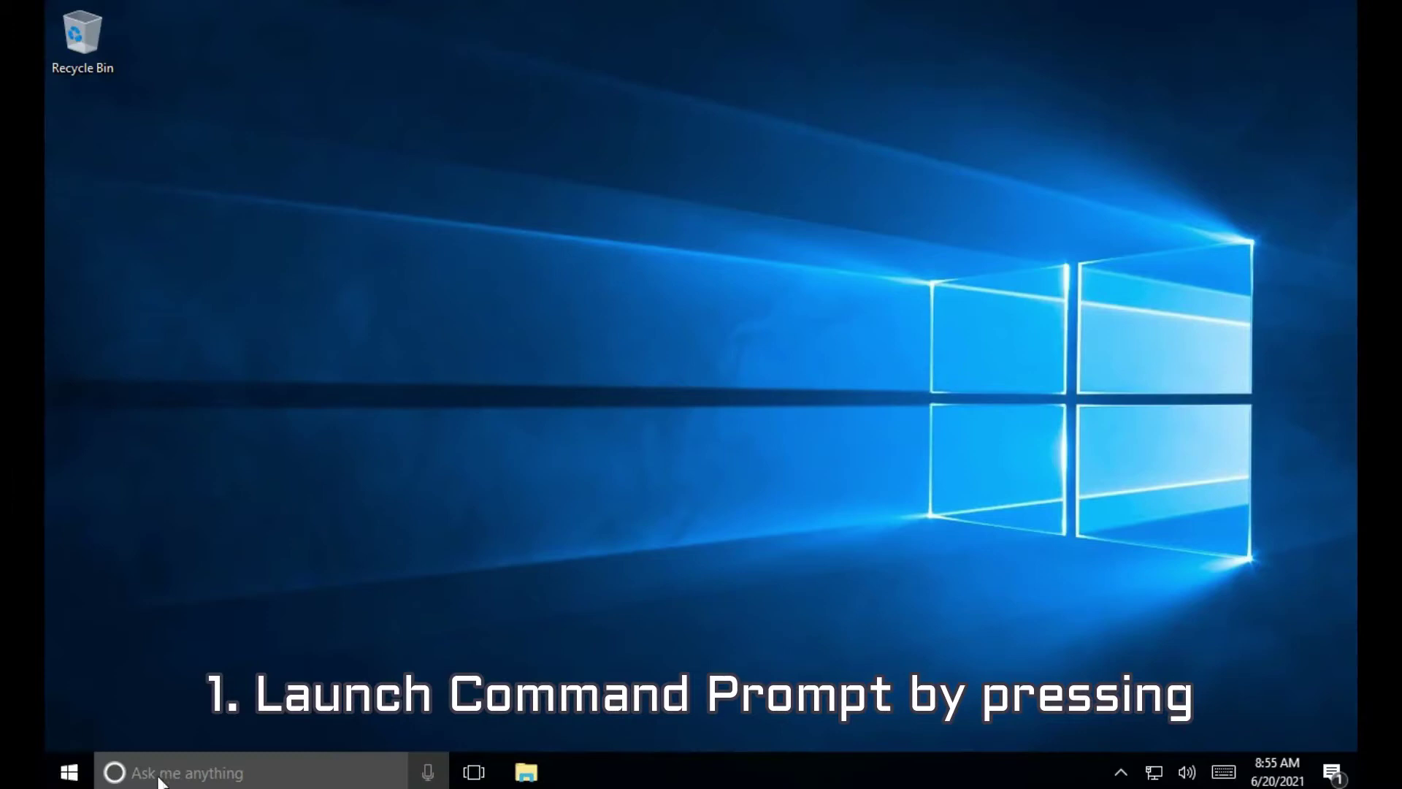
In an administrator Command Prompt, query the original product key with wmic SoftwareLicensingService get OA3xOriginalProductKey
left_click(159, 779)
type("cmd")
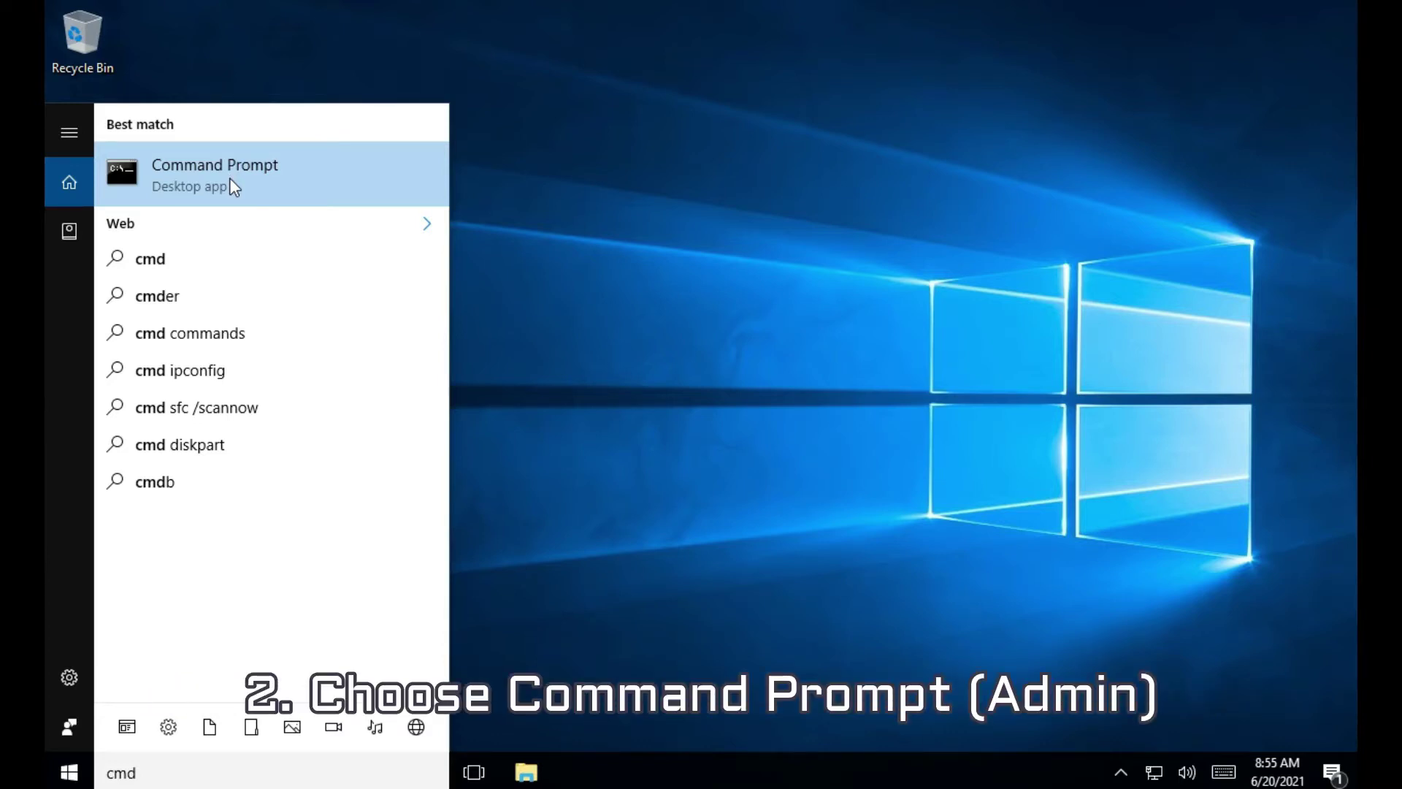
right_click(231, 179)
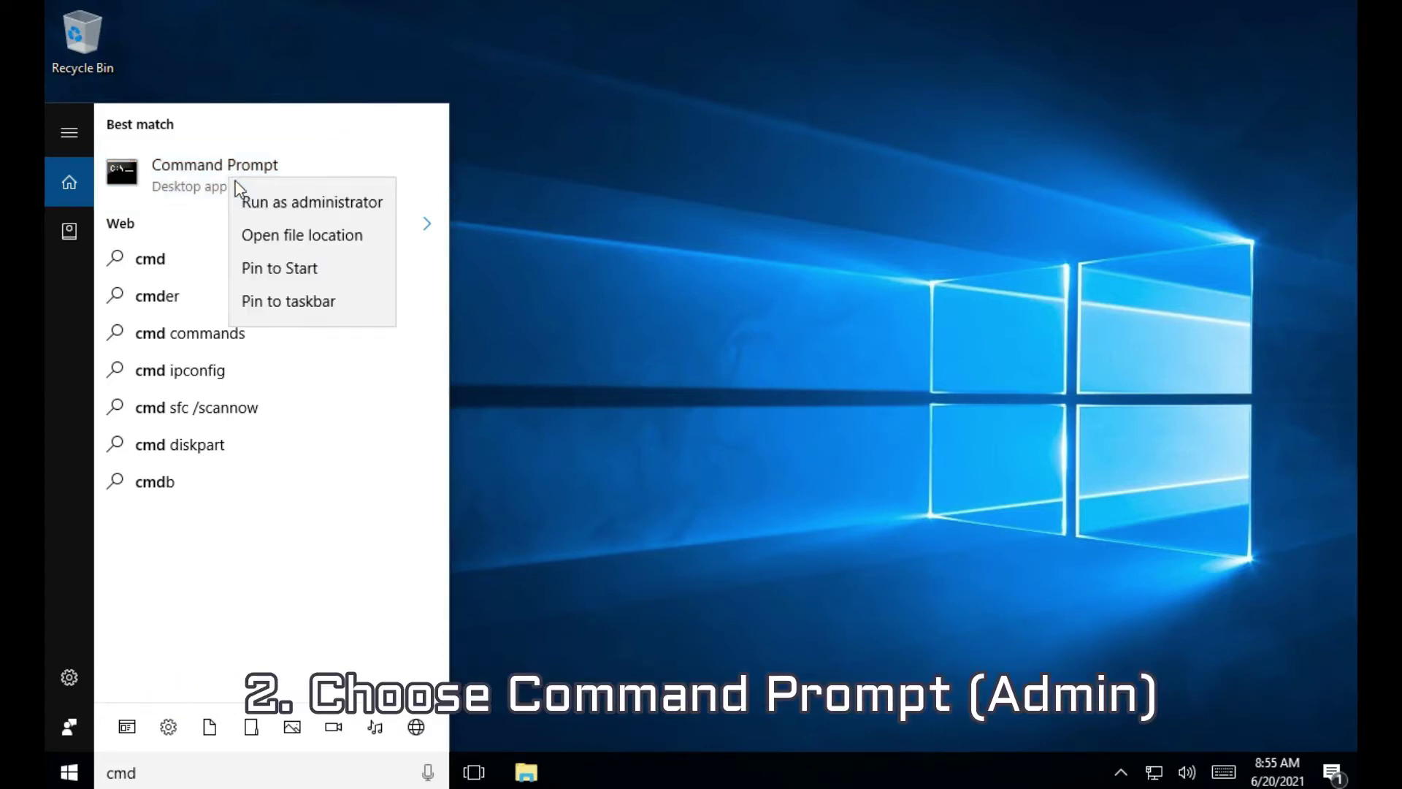
left_click(261, 207)
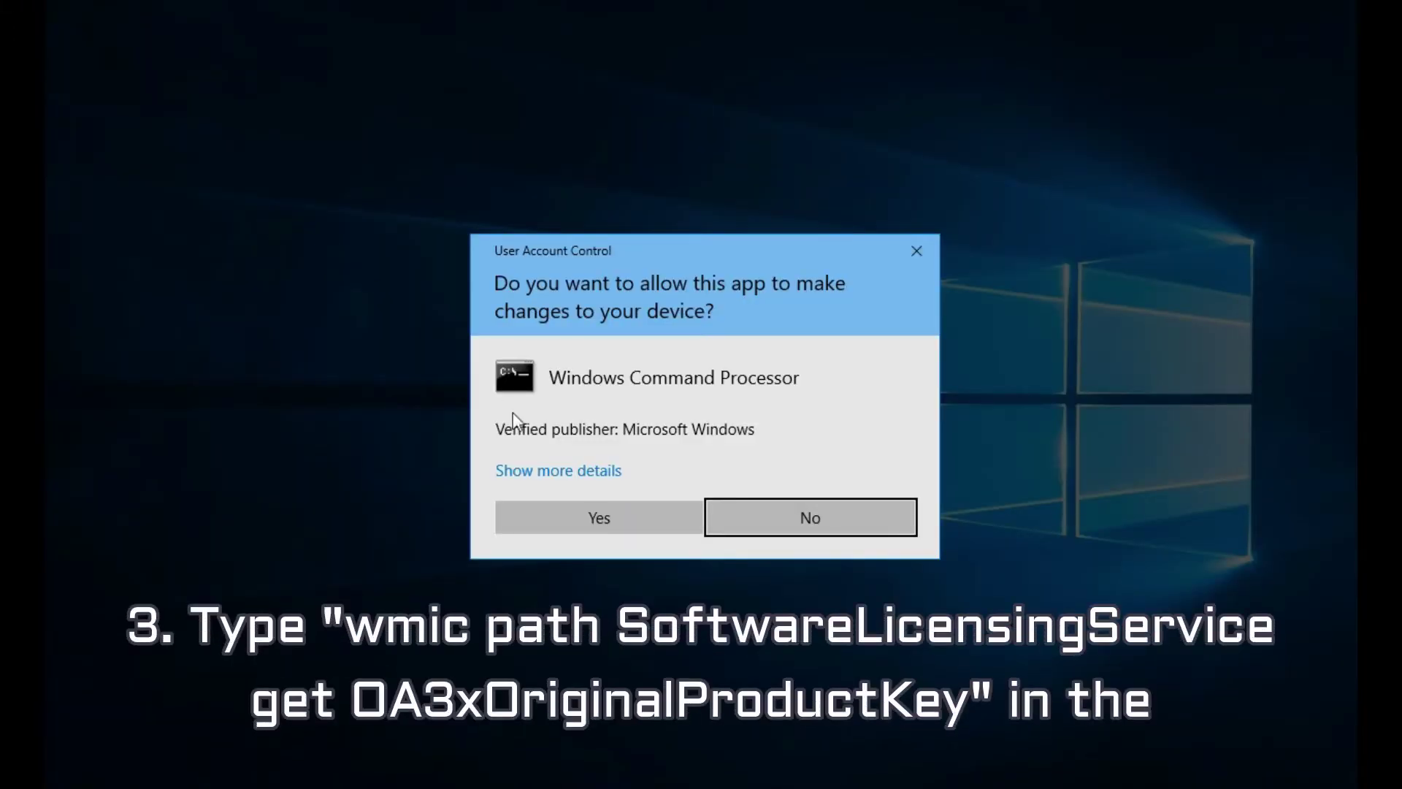
left_click(561, 518)
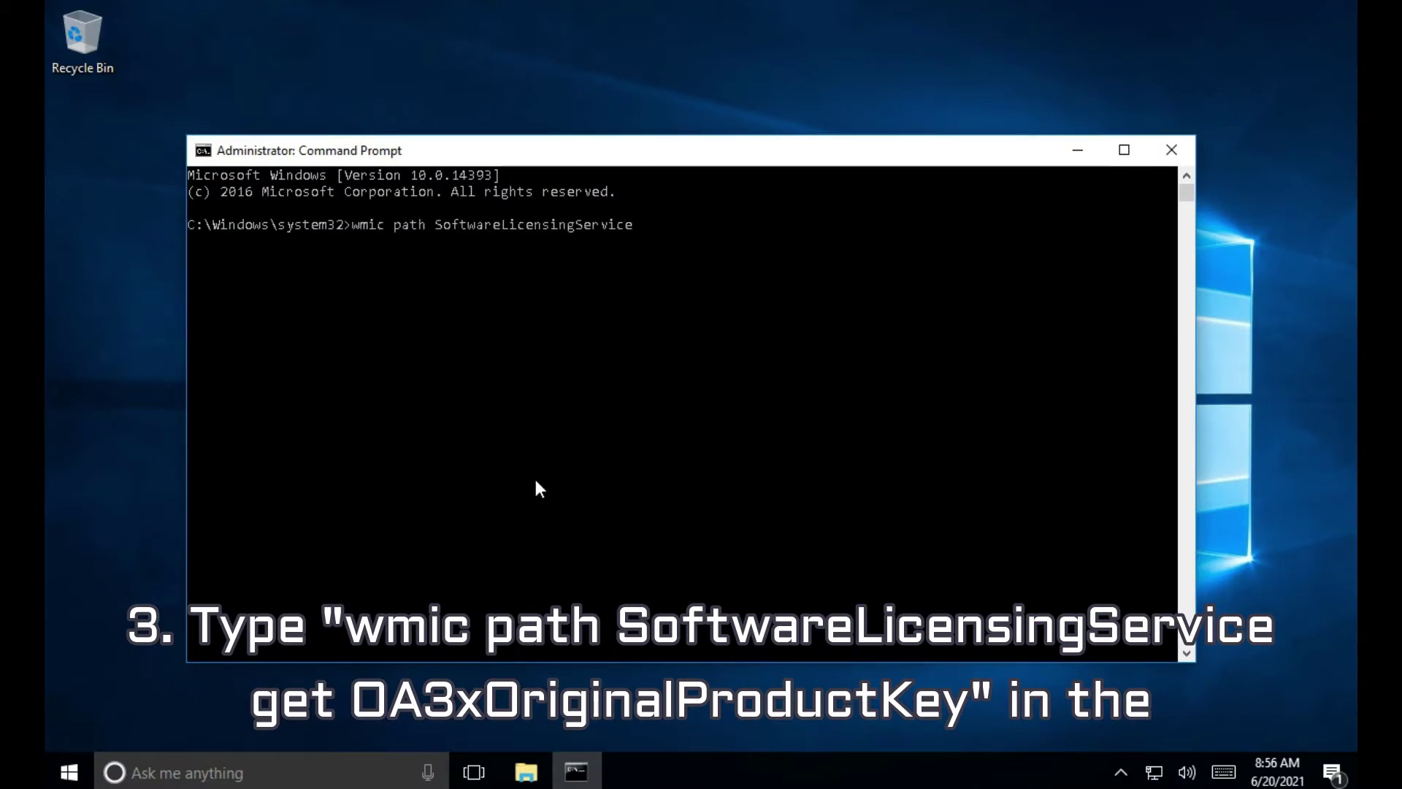
type("get OA3xOriginal")
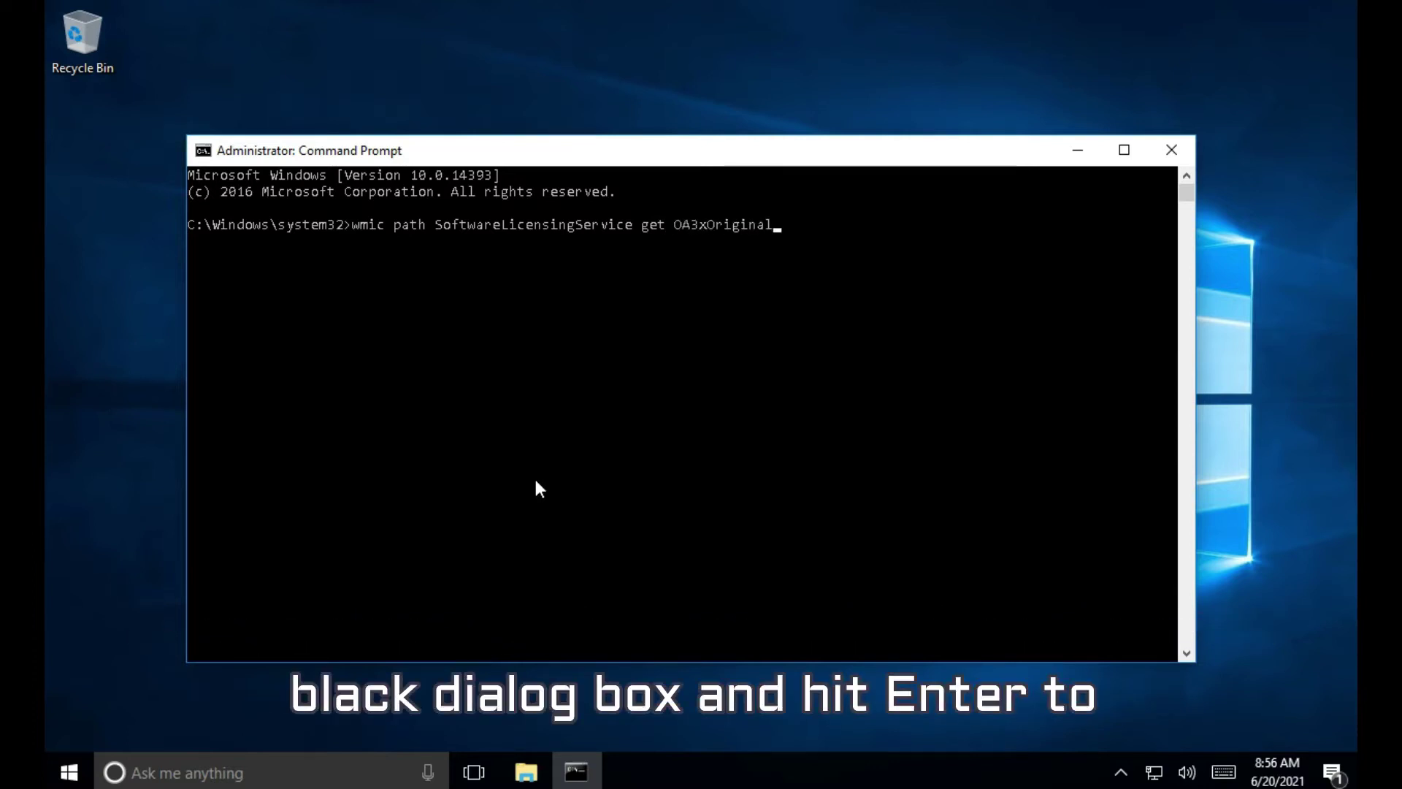
type("ProductKey")
key("Return")
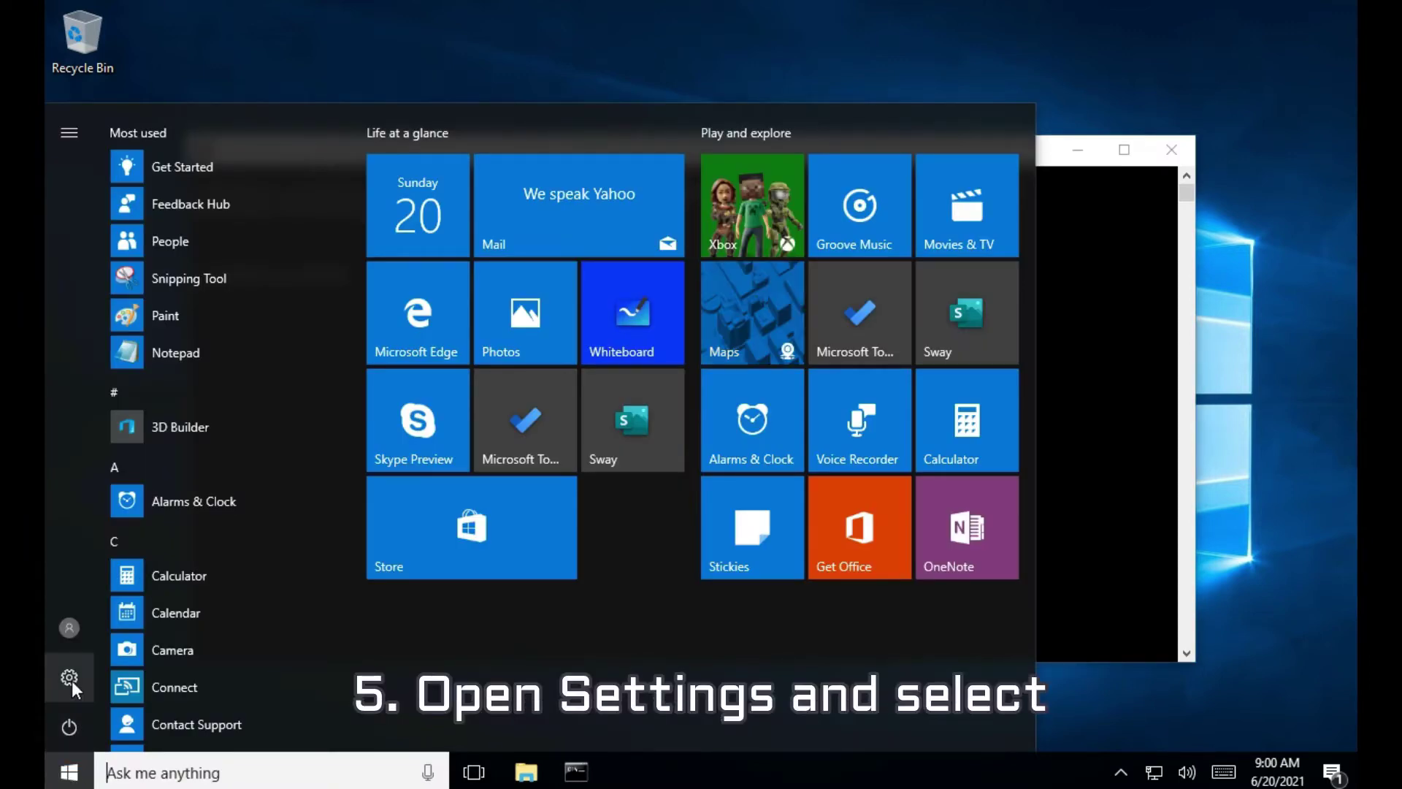
Open Change product key from Settings > Update & security > Activation and approve the UAC prompt
left_click(72, 681)
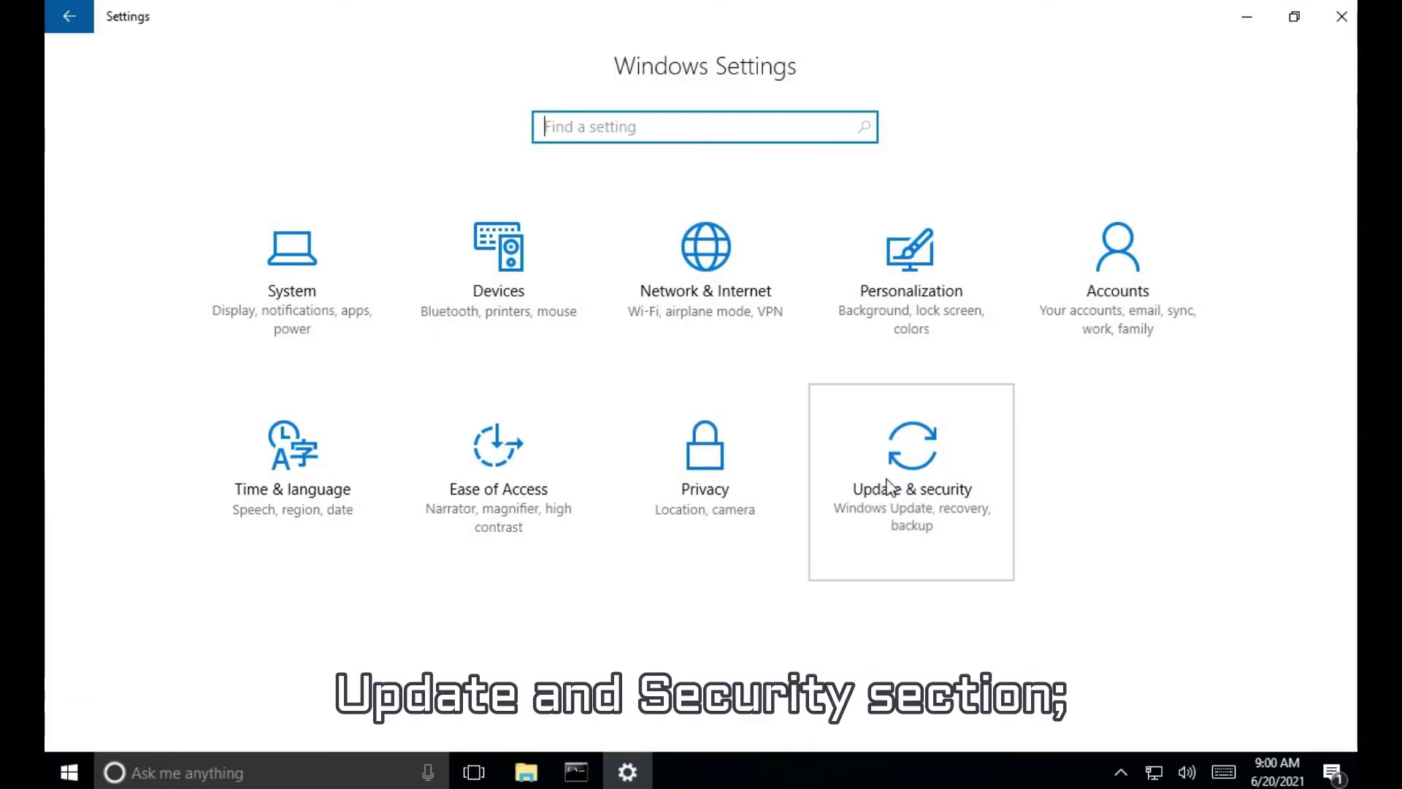
left_click(888, 489)
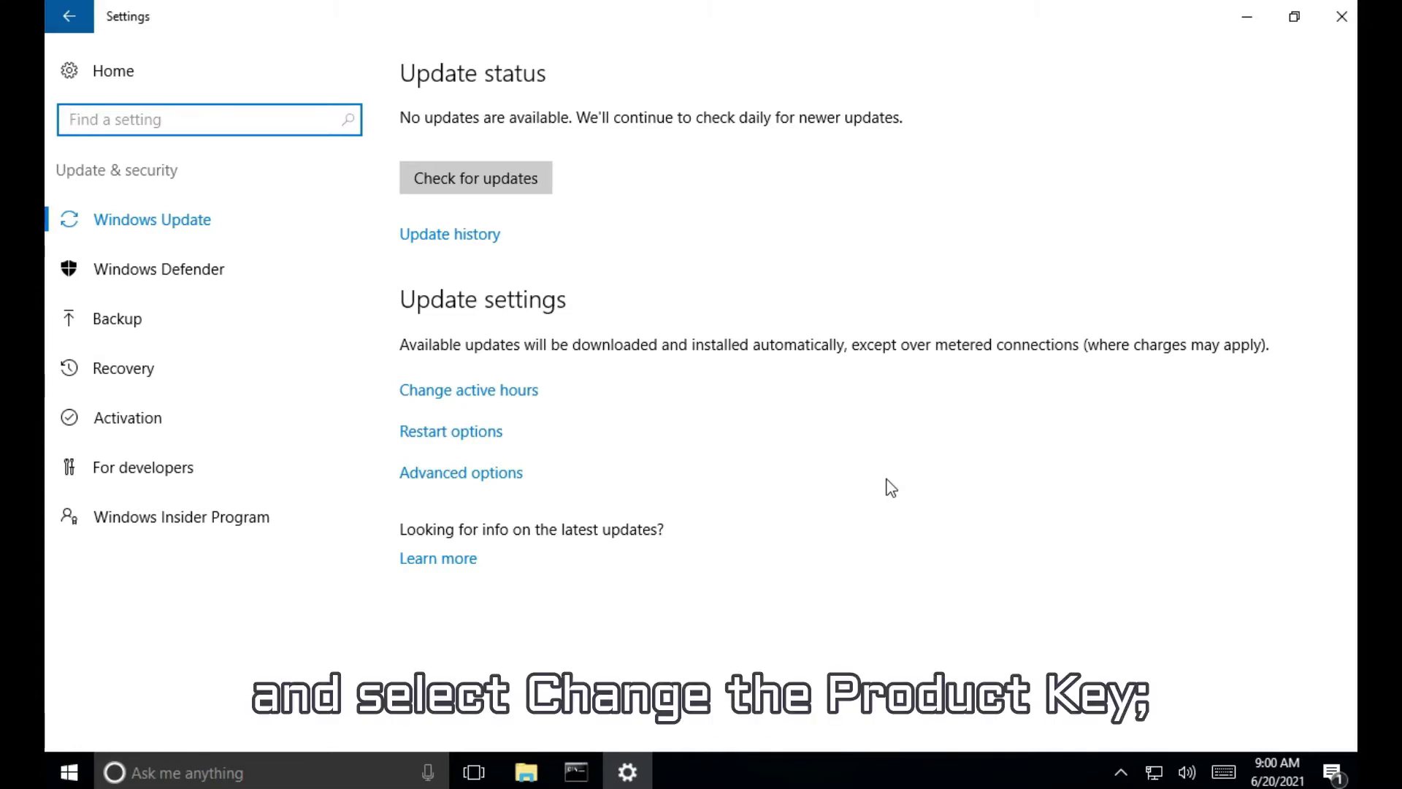
left_click(178, 419)
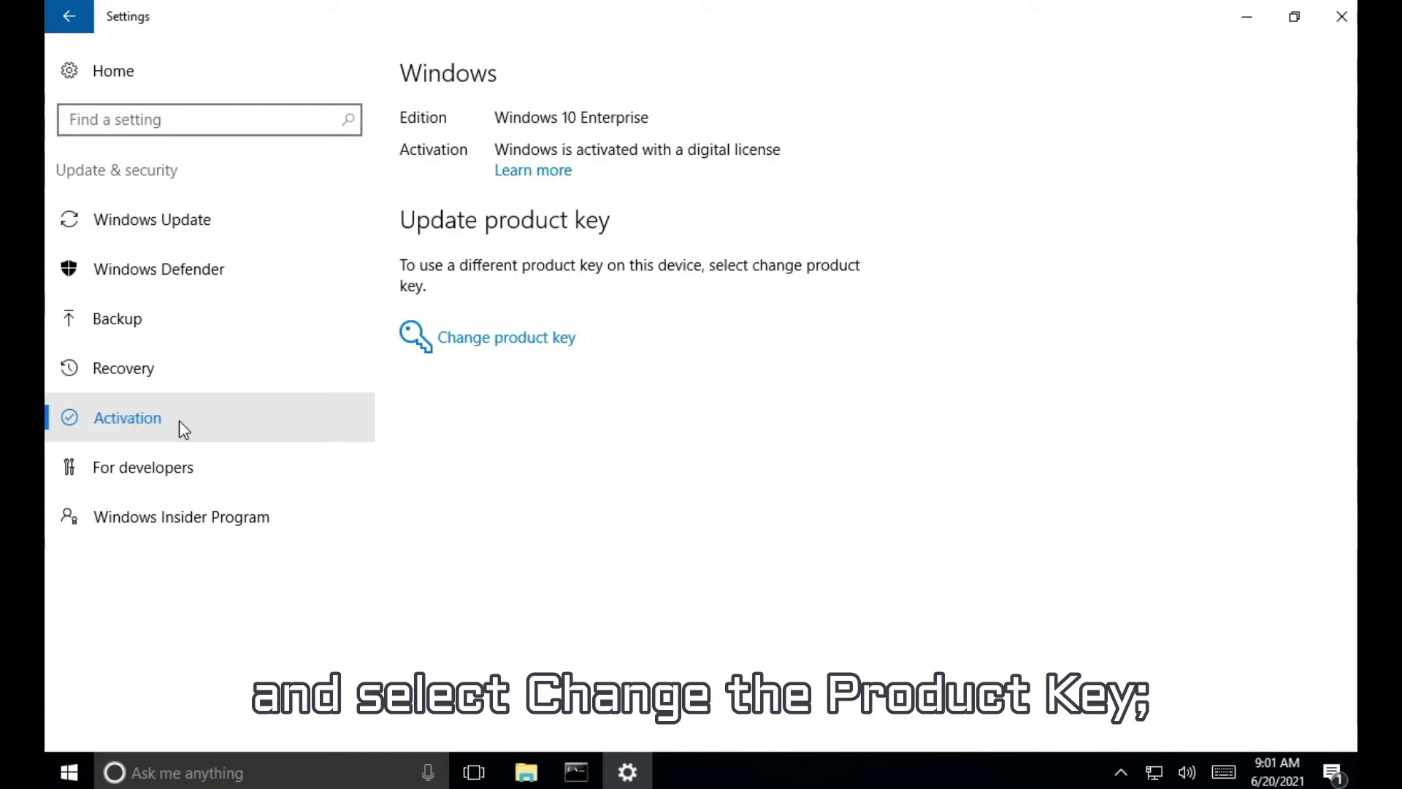
left_click(512, 356)
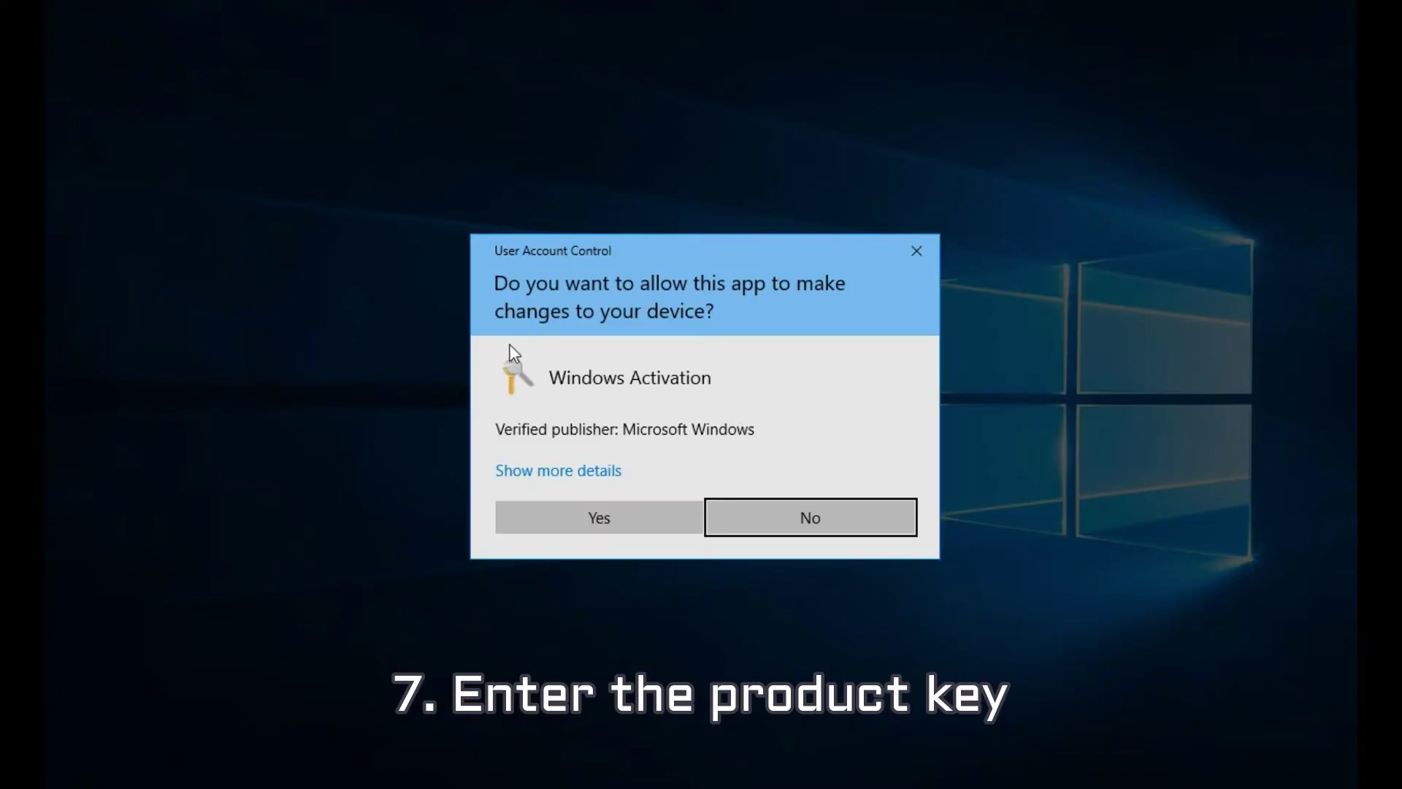
left_click(588, 525)
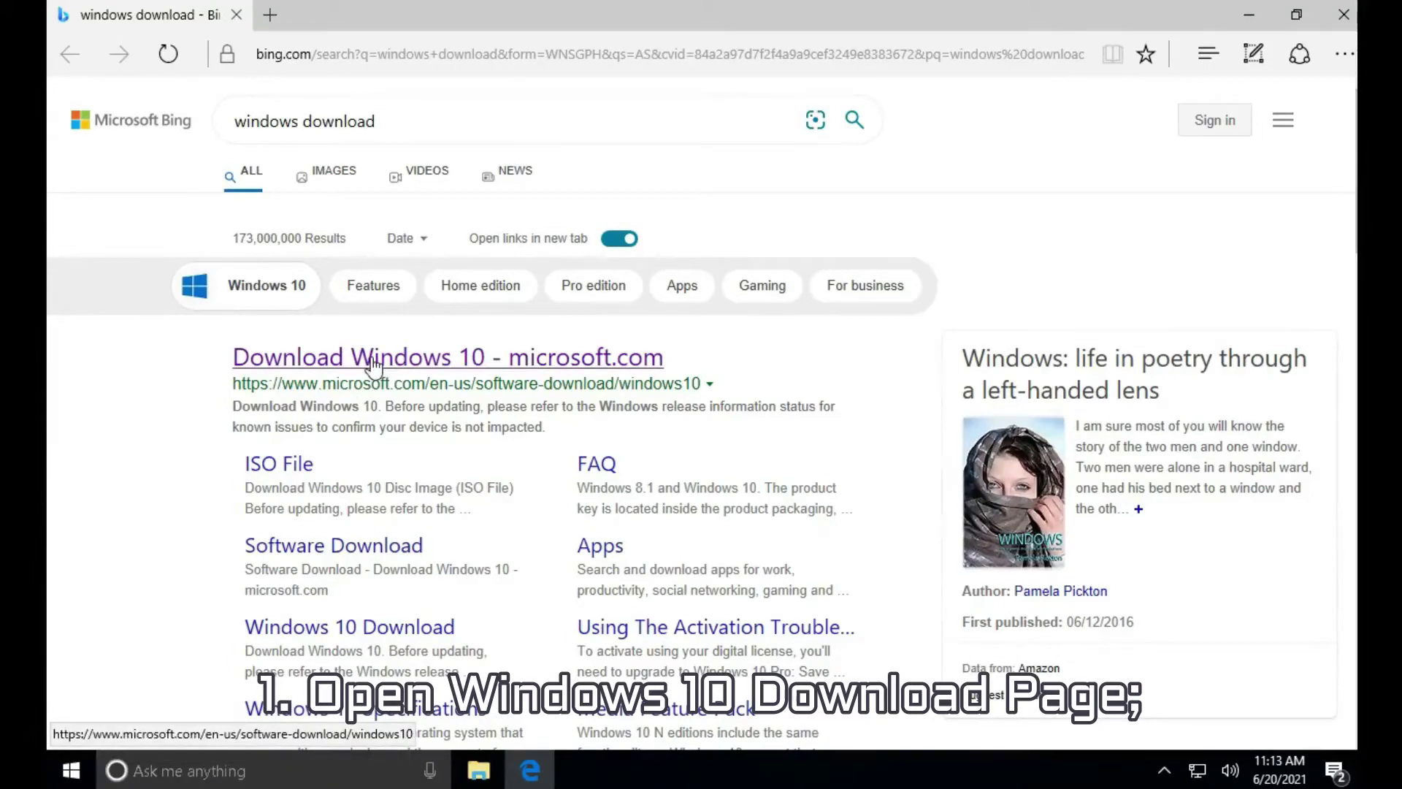
Download the Windows 10 media creation tool from Microsoft's Download Windows 10 page and show Edge's downloads
left_click(346, 358)
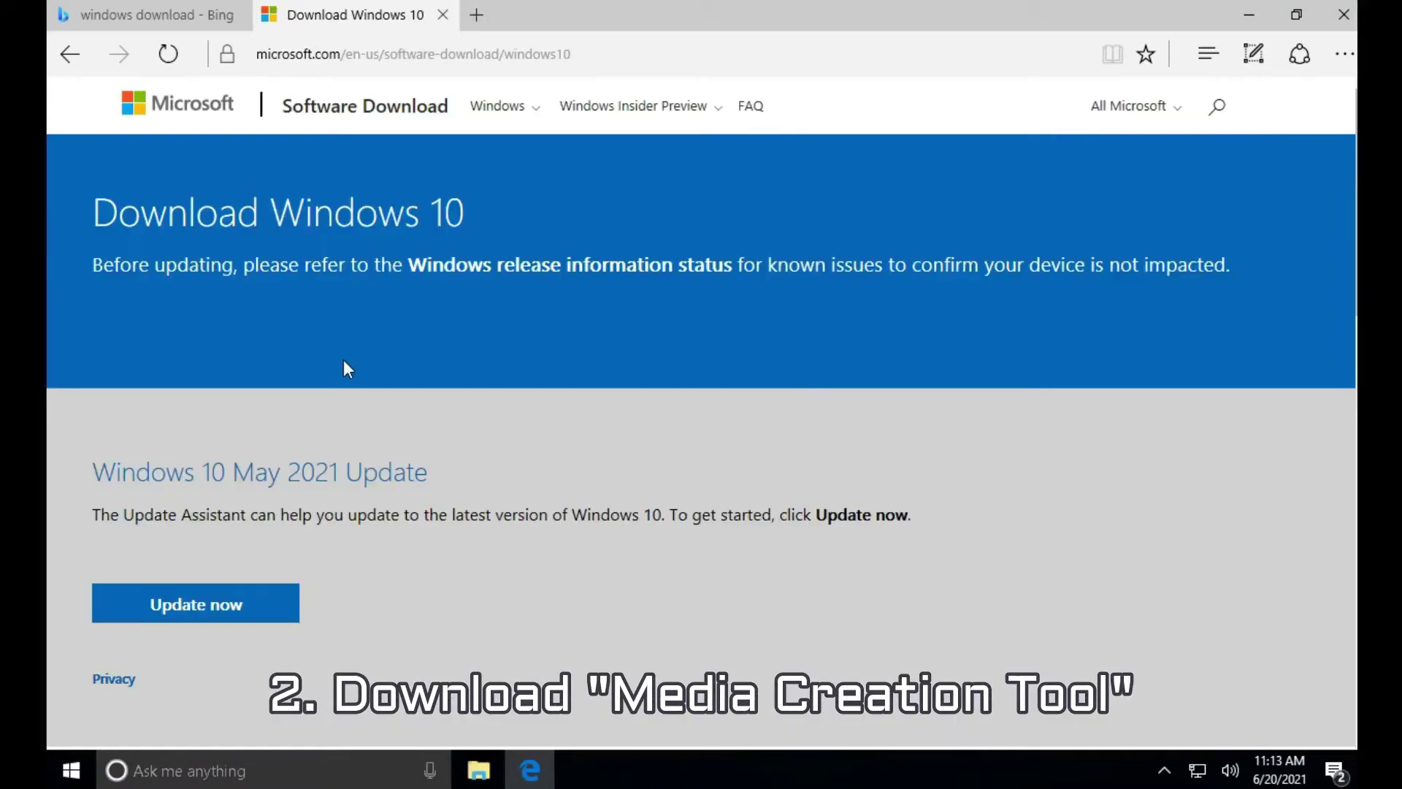
scroll(374, 611, "down", 5)
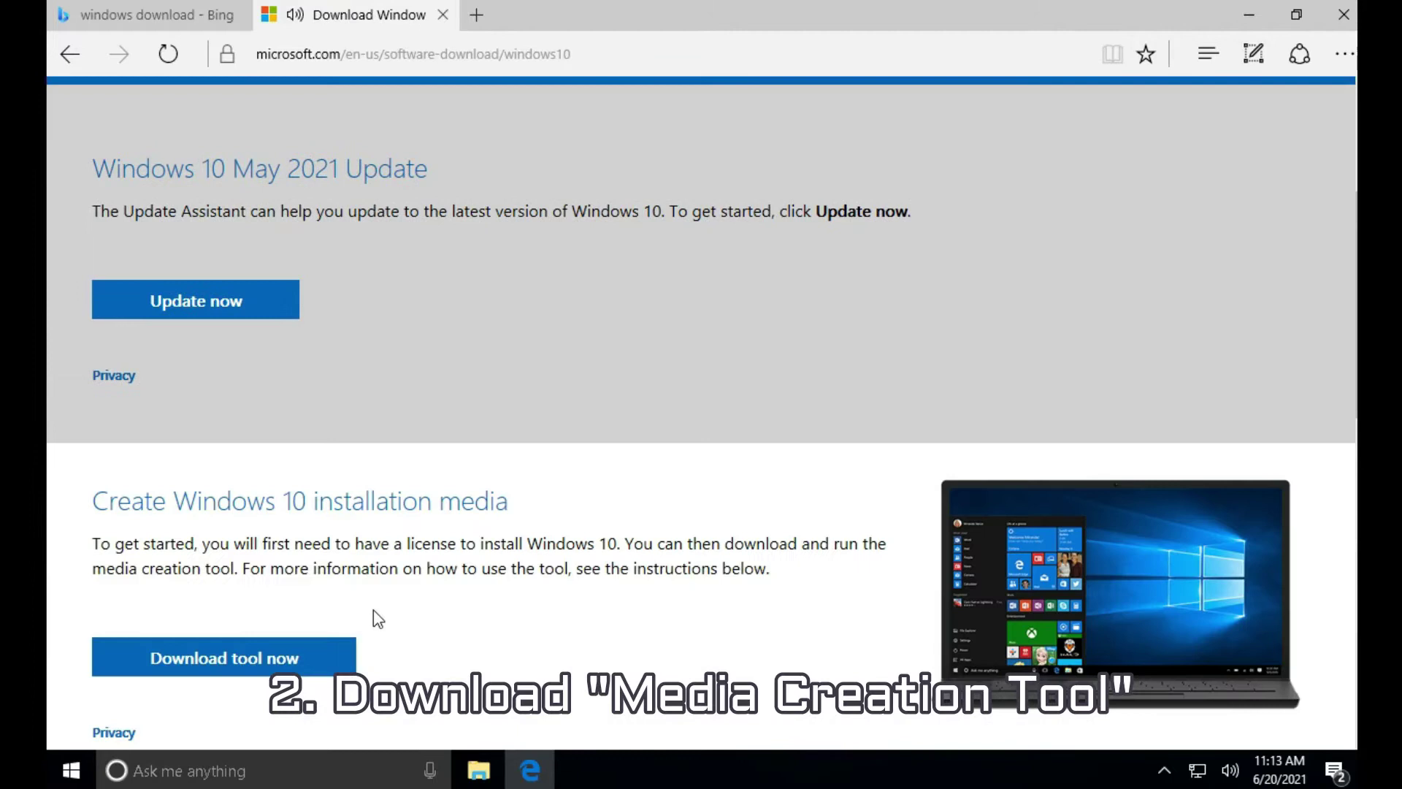
scroll(374, 610, "up", 1)
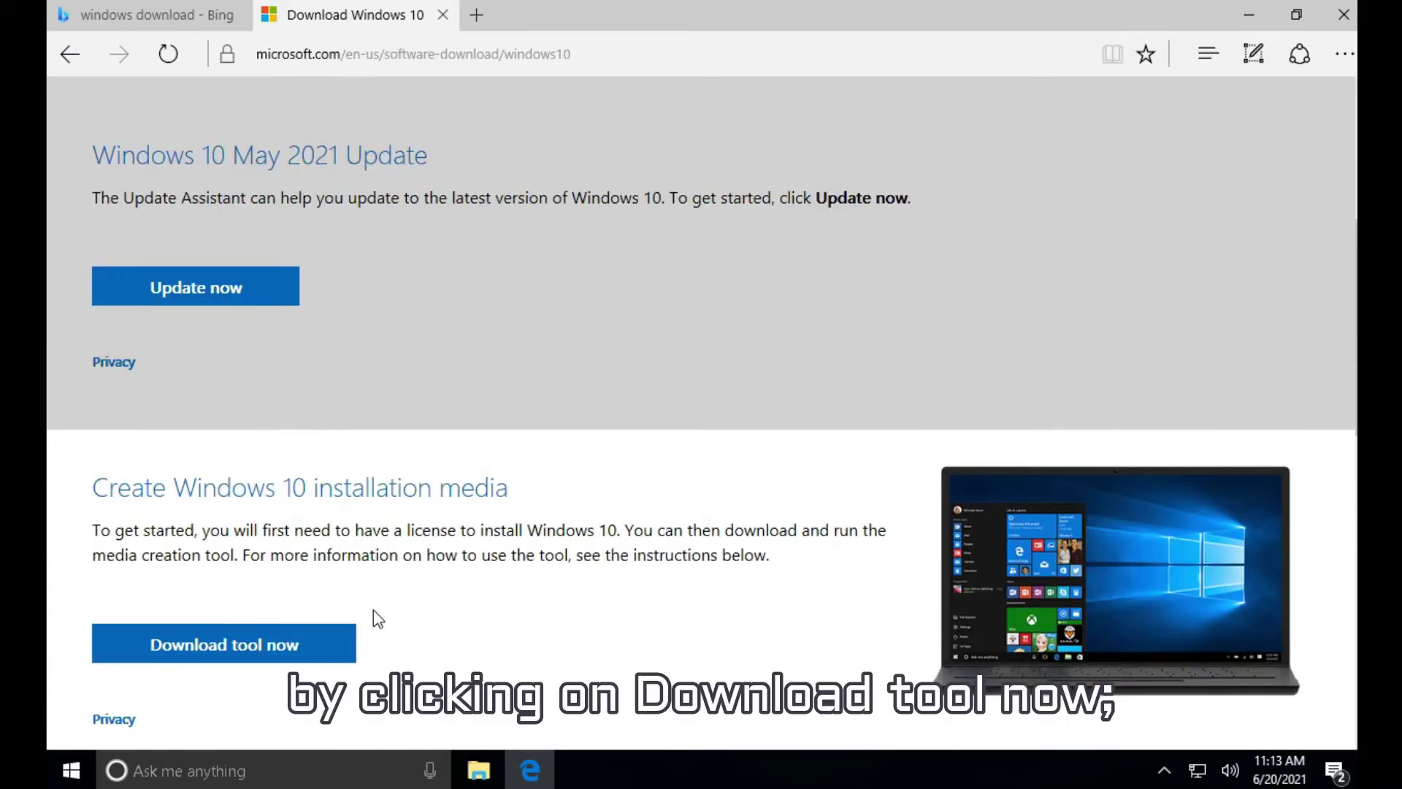
scroll(374, 611, "down", 1)
left_click_drag(92, 386, 525, 401)
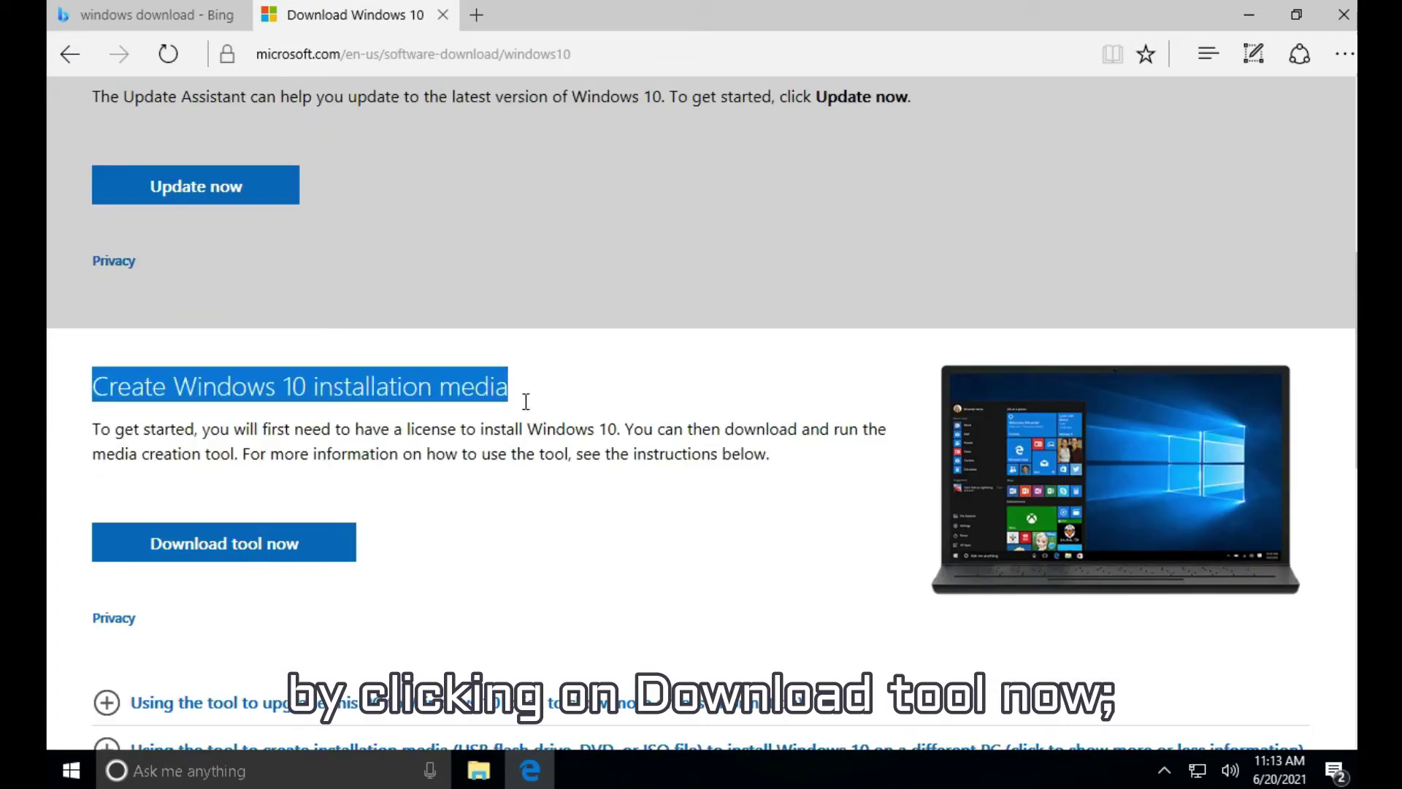
left_click(233, 555)
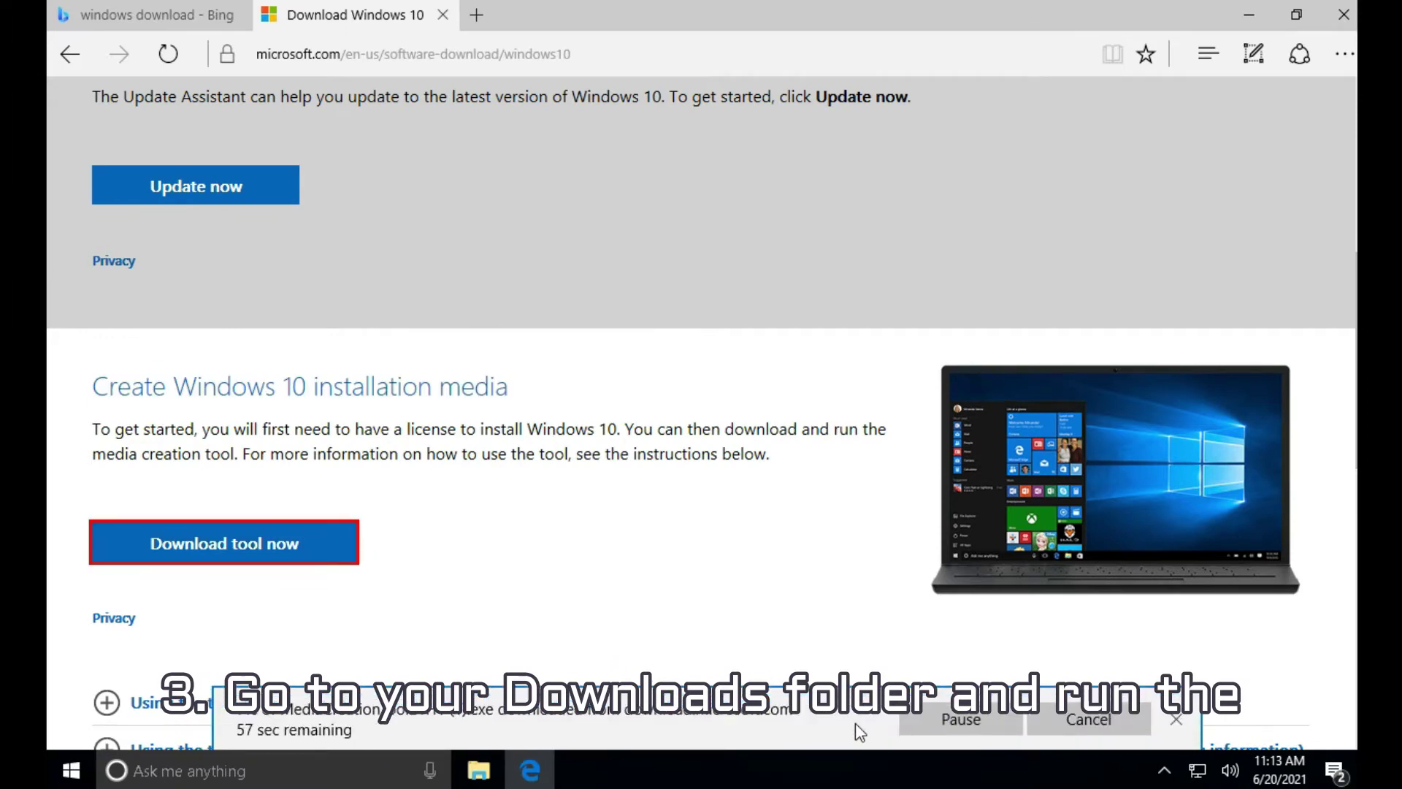
left_click(1047, 724)
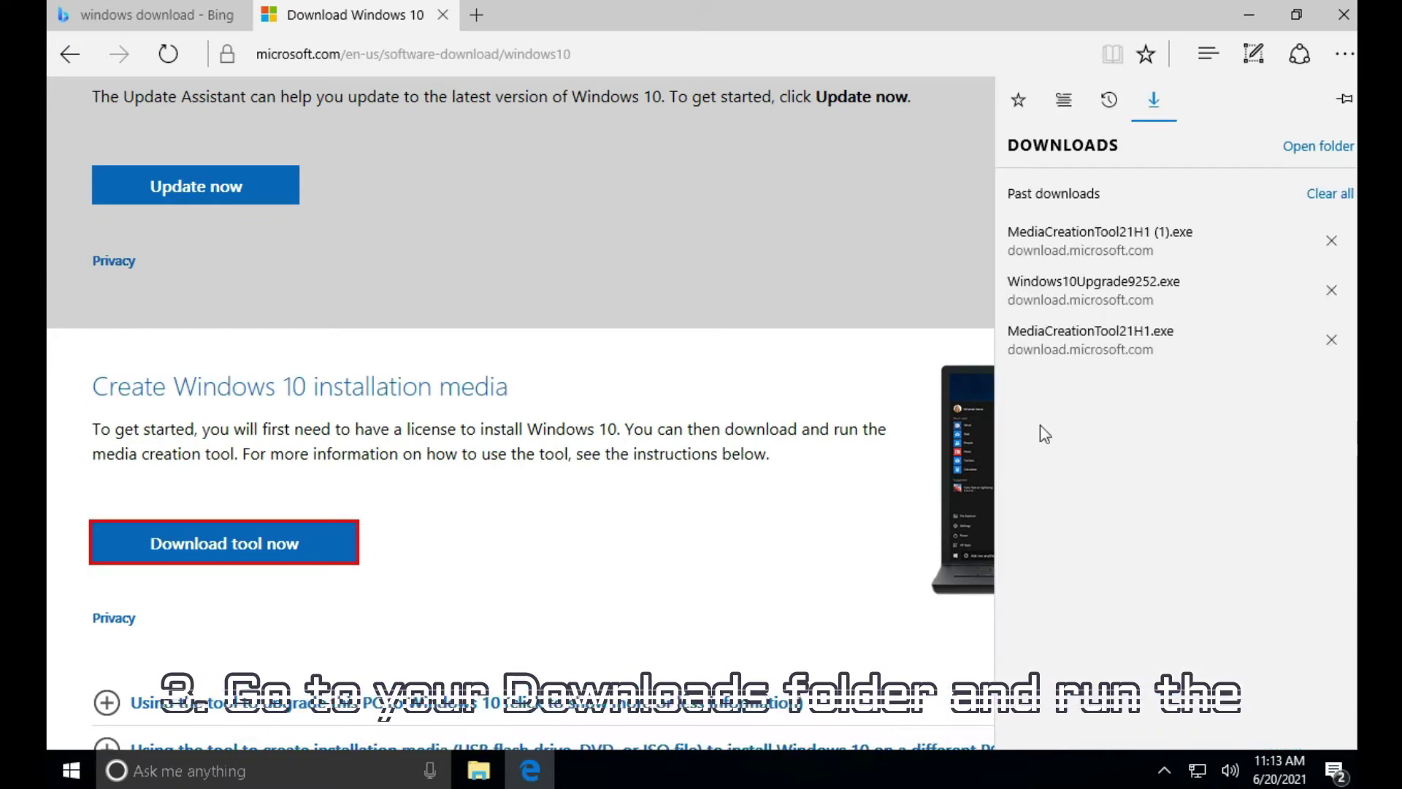
Launch MediaCreationTool21H1 from the Downloads folder and approve the User Account Control prompt
left_click(1291, 154)
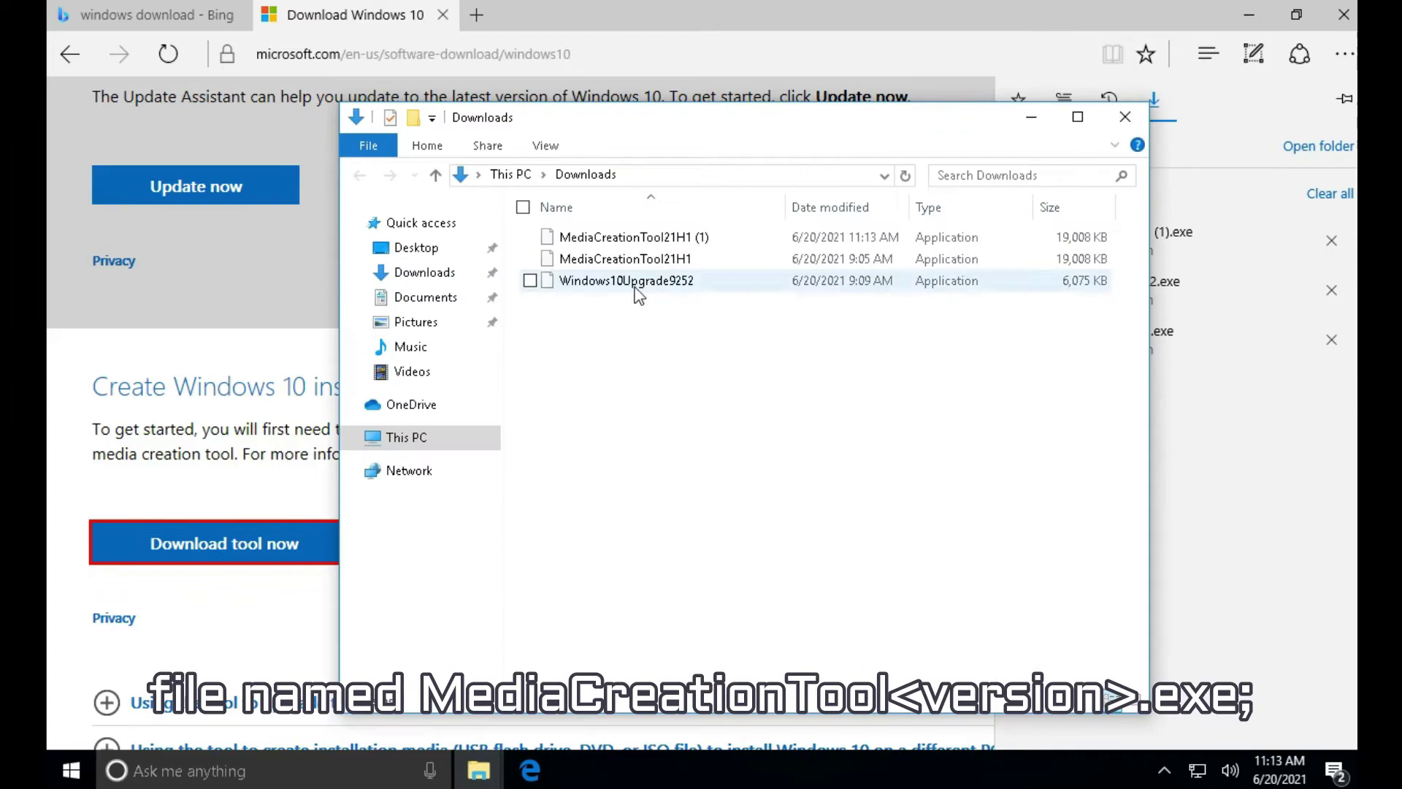
double_click(646, 257)
left_click(647, 526)
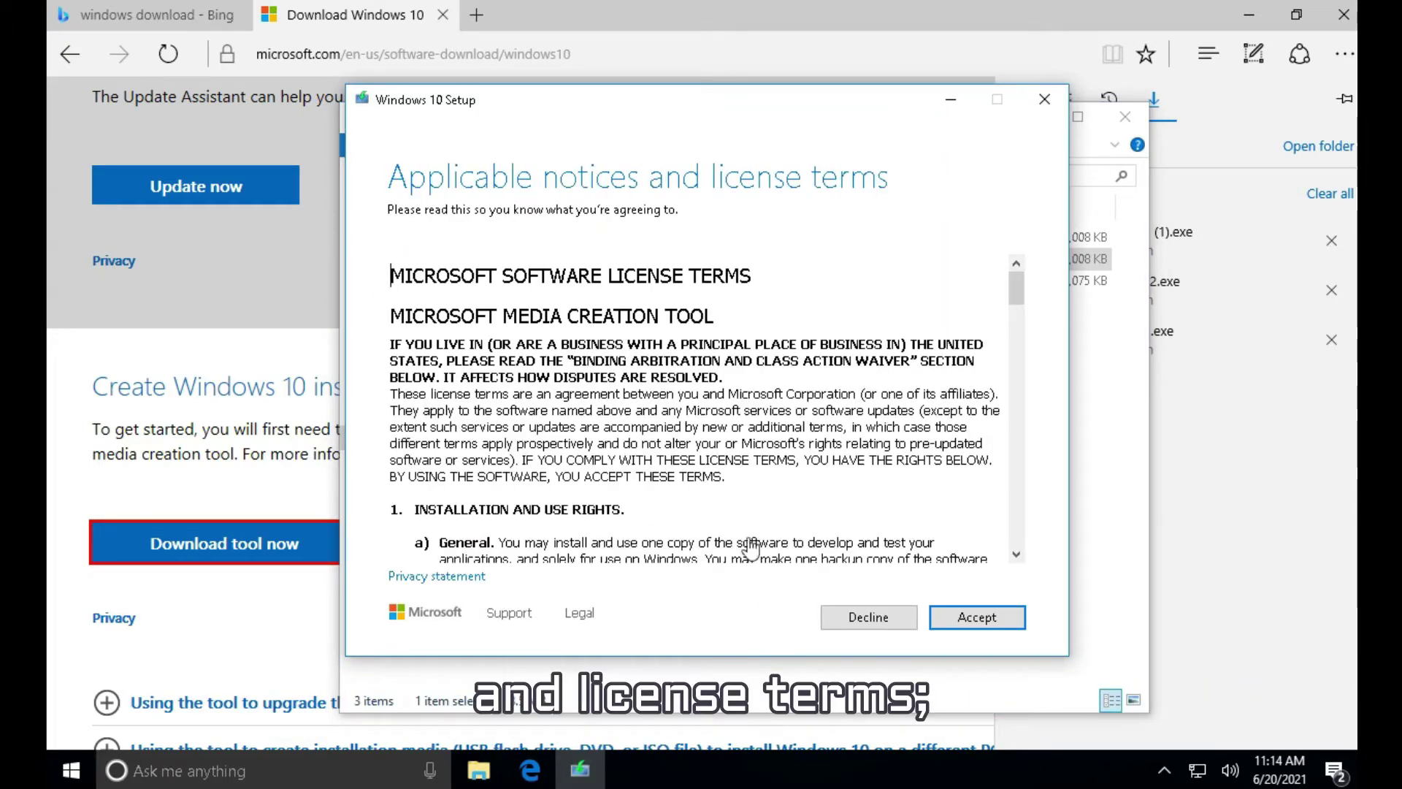
Accept the Windows 10 Setup license terms, keeping 'Upgrade this PC now' selected
left_click(977, 621)
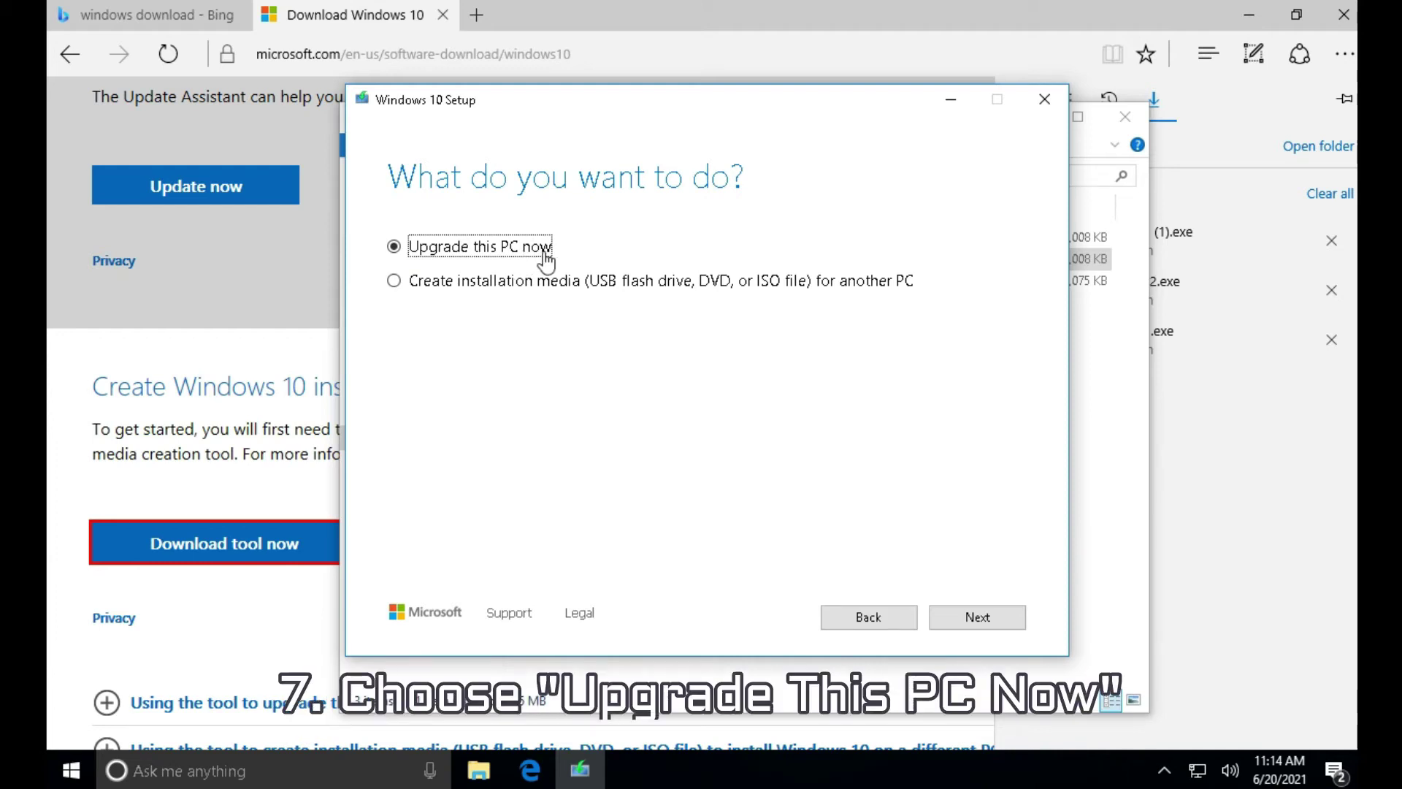
Proceed with 'Upgrade this PC now' so Windows 10 Setup begins getting things ready
left_click(978, 626)
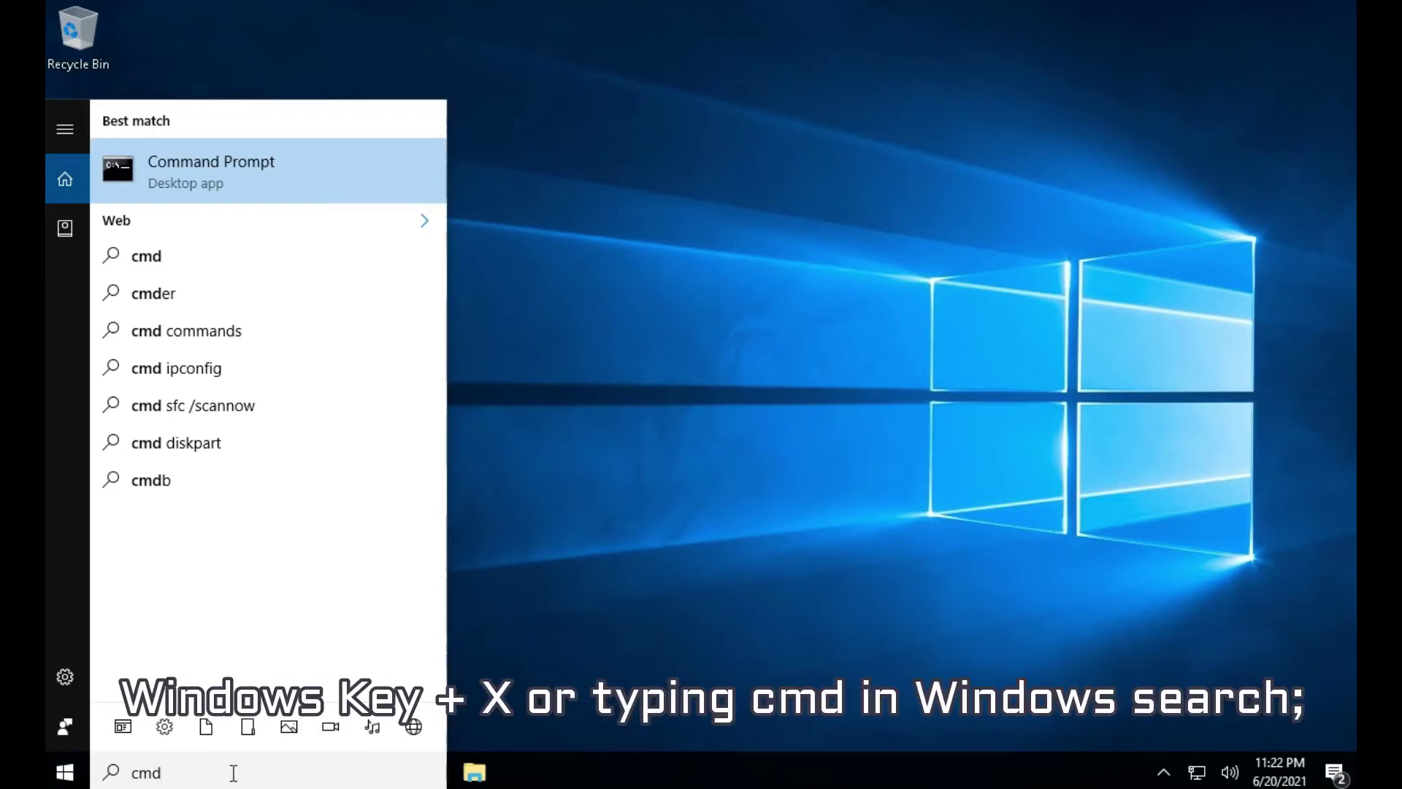
Run sfc /scannow in a Command Prompt launched as administrator
right_click(276, 179)
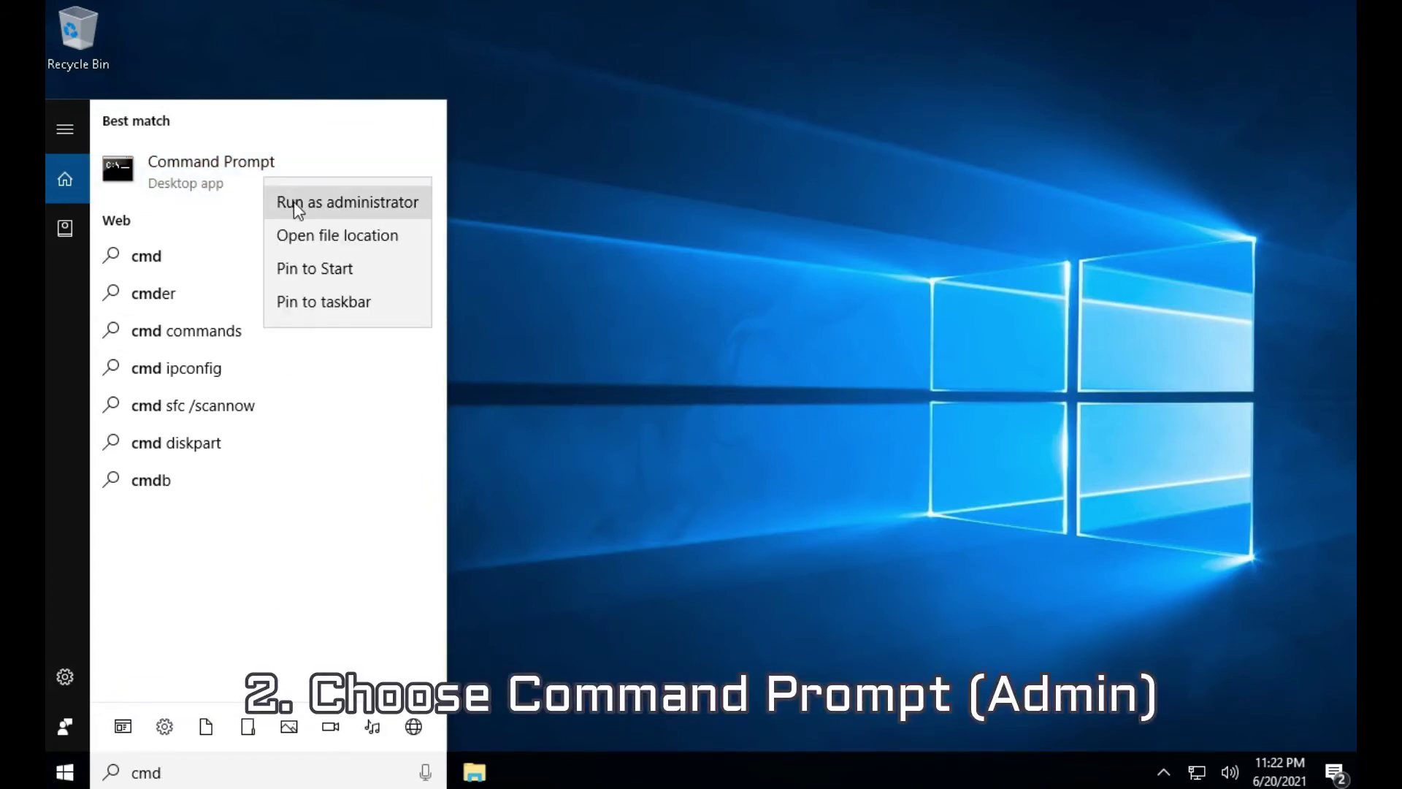
left_click(294, 205)
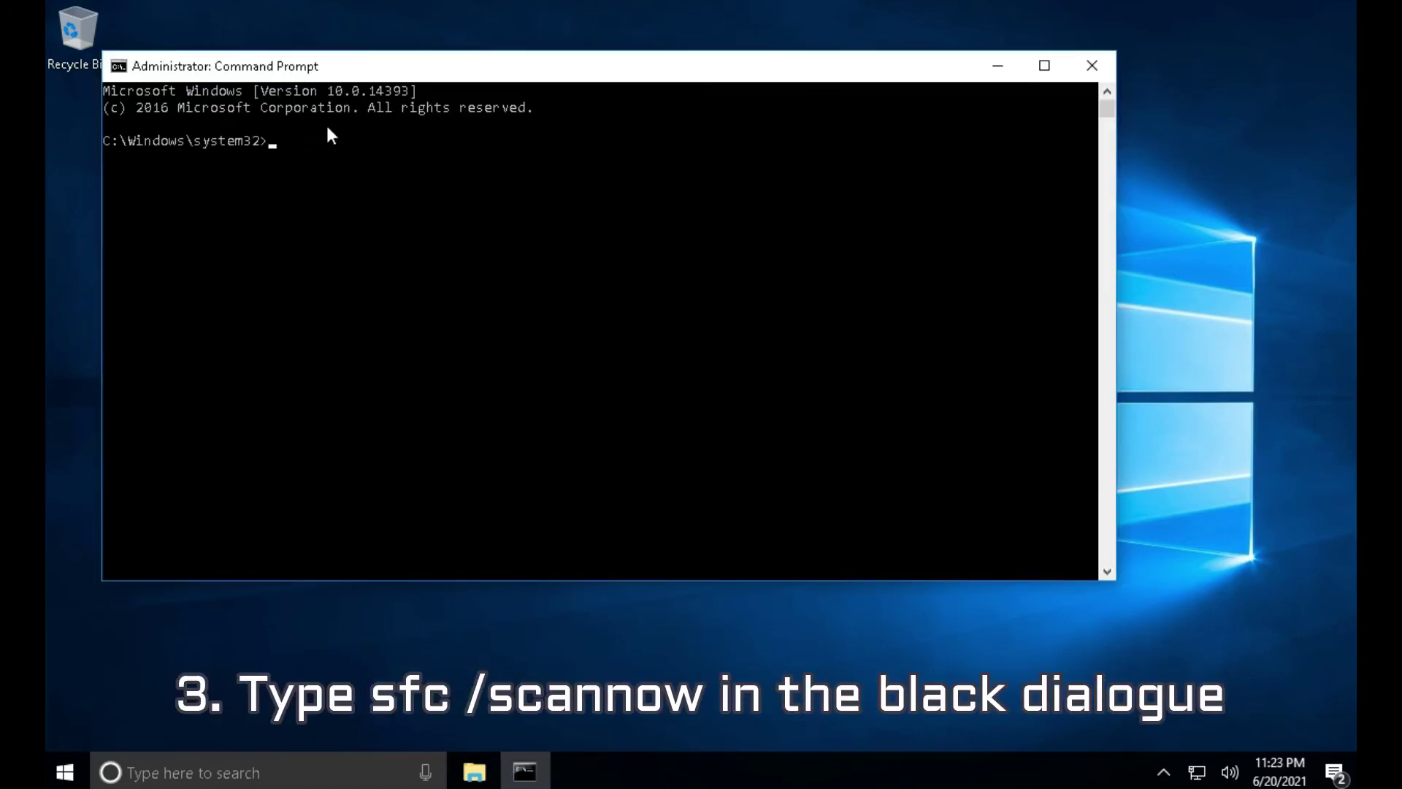
type("sfc /scannow")
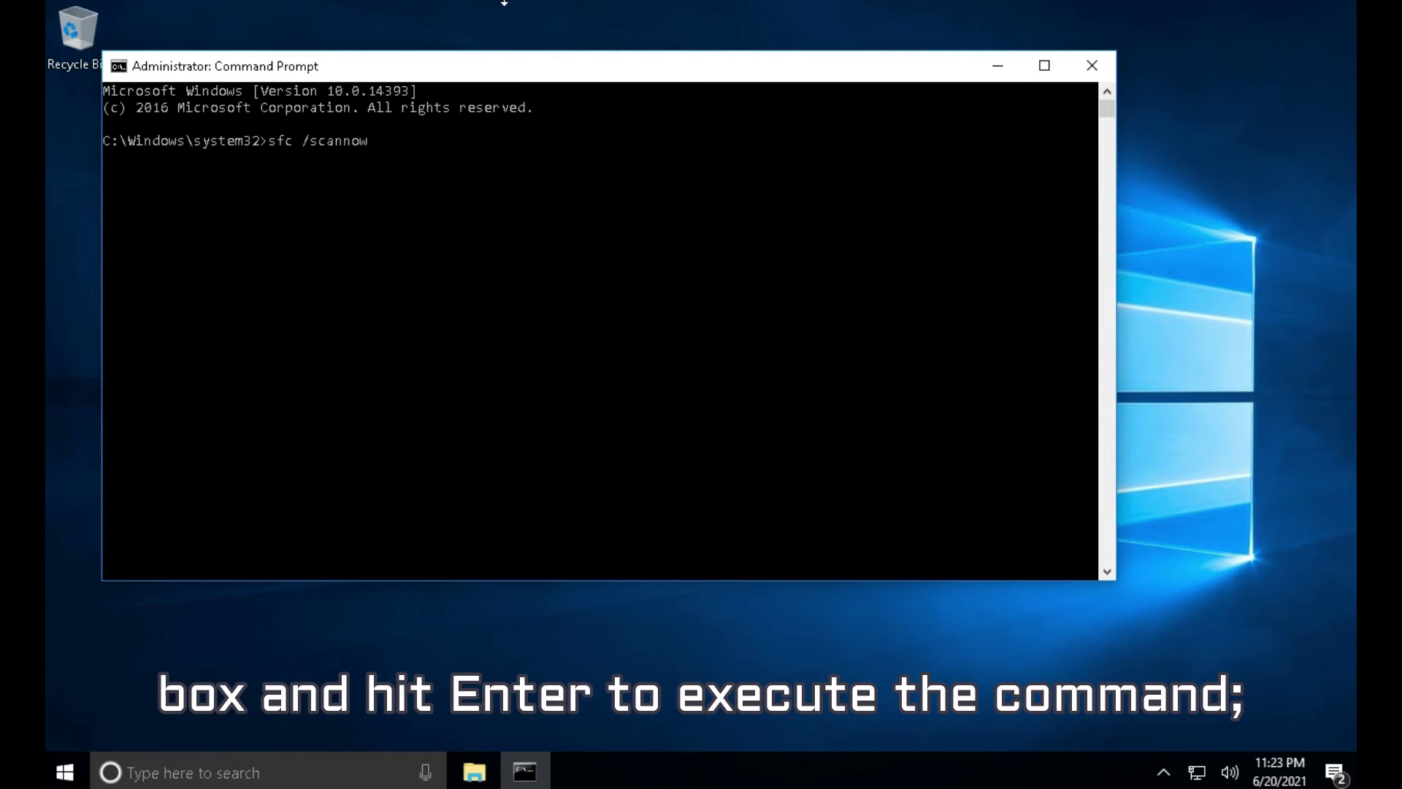
key("Return")
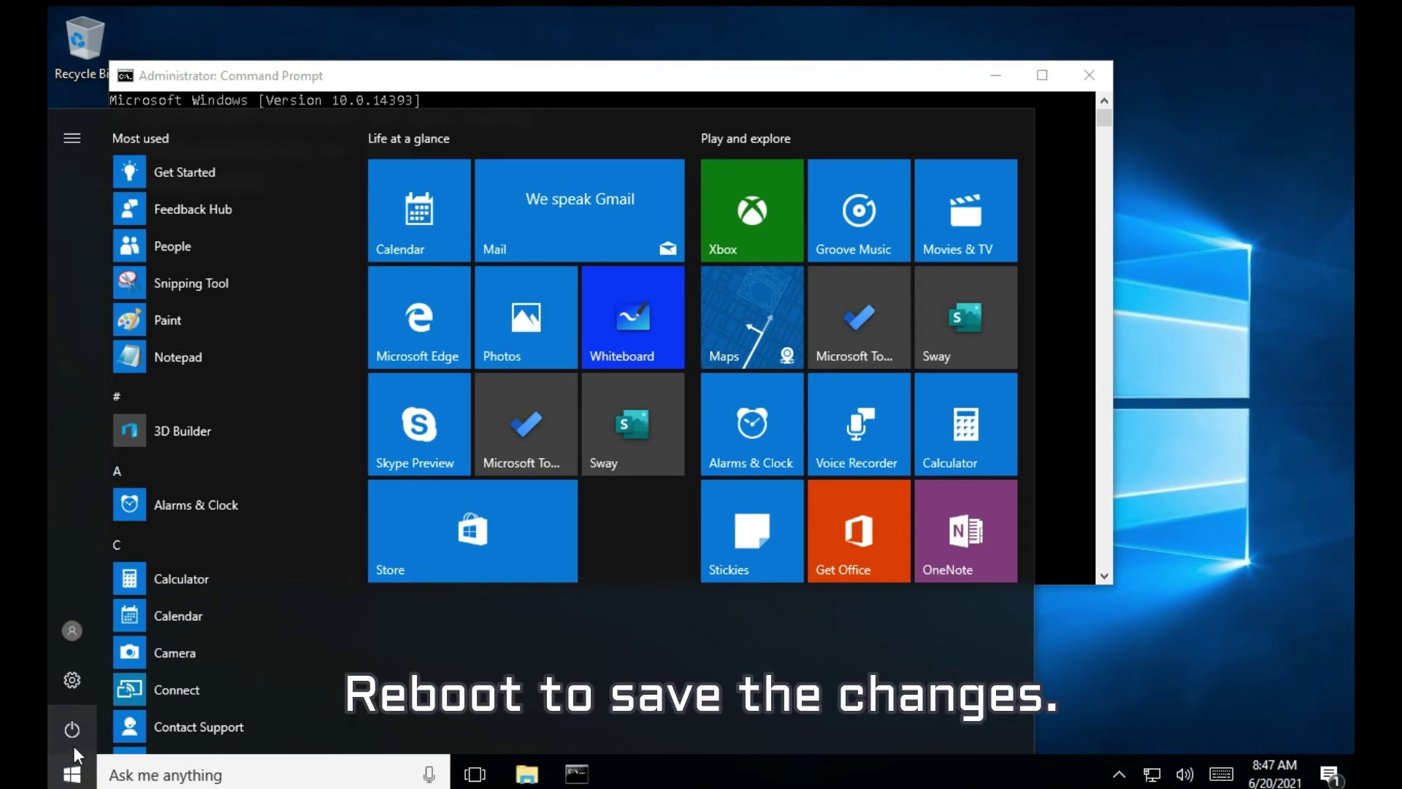
Restart the PC from the Start menu power options to apply the scan's changes
left_click(73, 747)
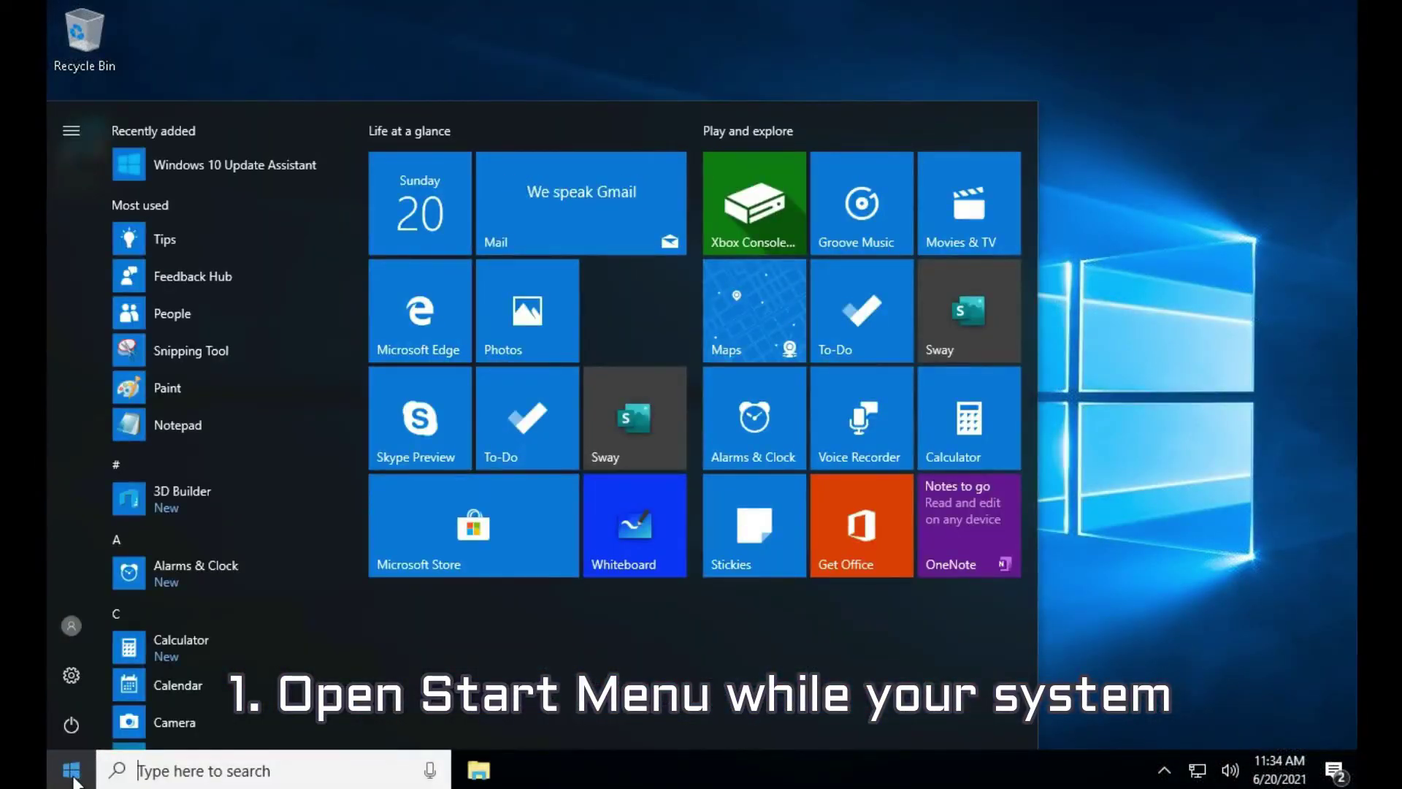
Bring up the Start menu power options showing Sleep, Shut down and Restart
left_click(71, 726)
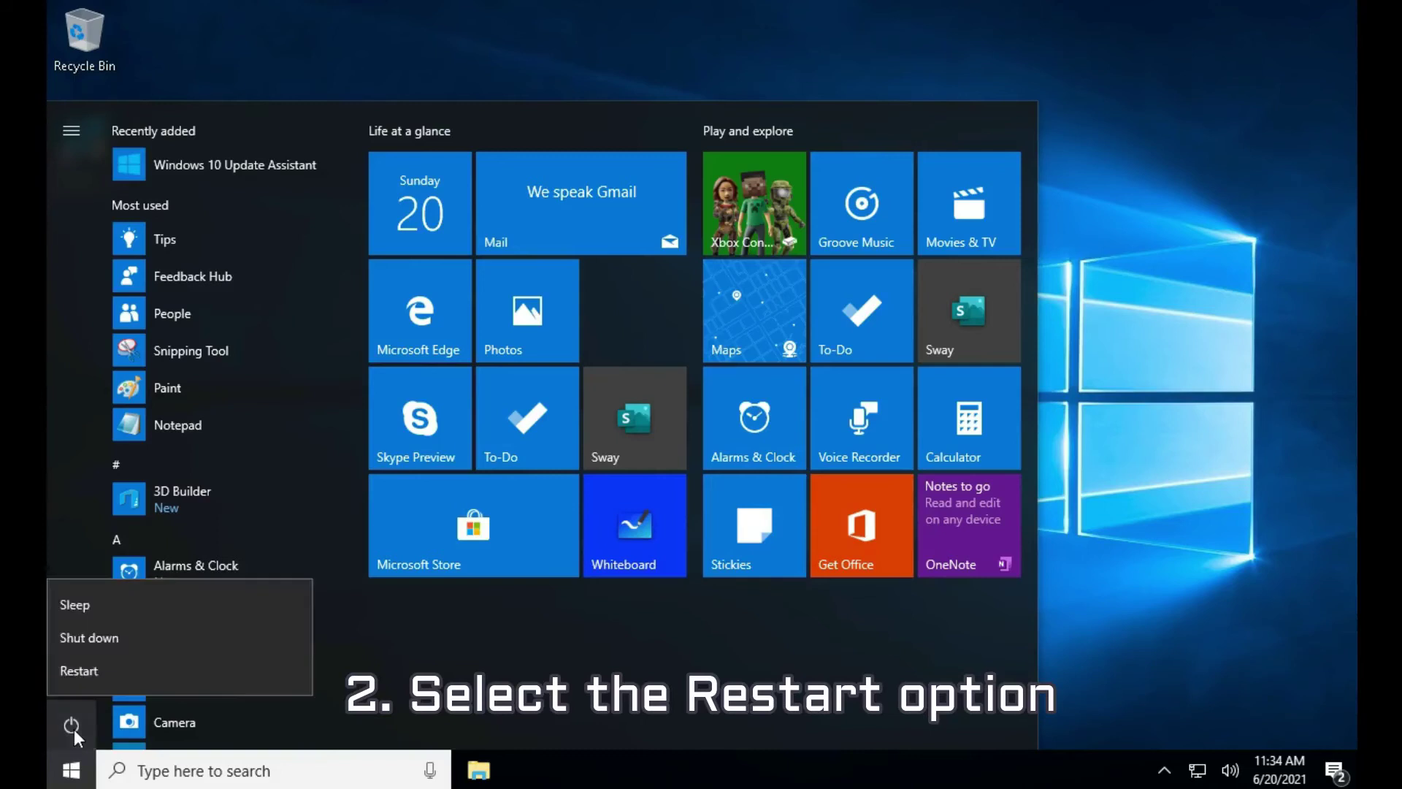
Restart through Troubleshoot > Advanced options > UEFI Firmware Settings to reach the Boot Manager
left_click(86, 670, "shift")
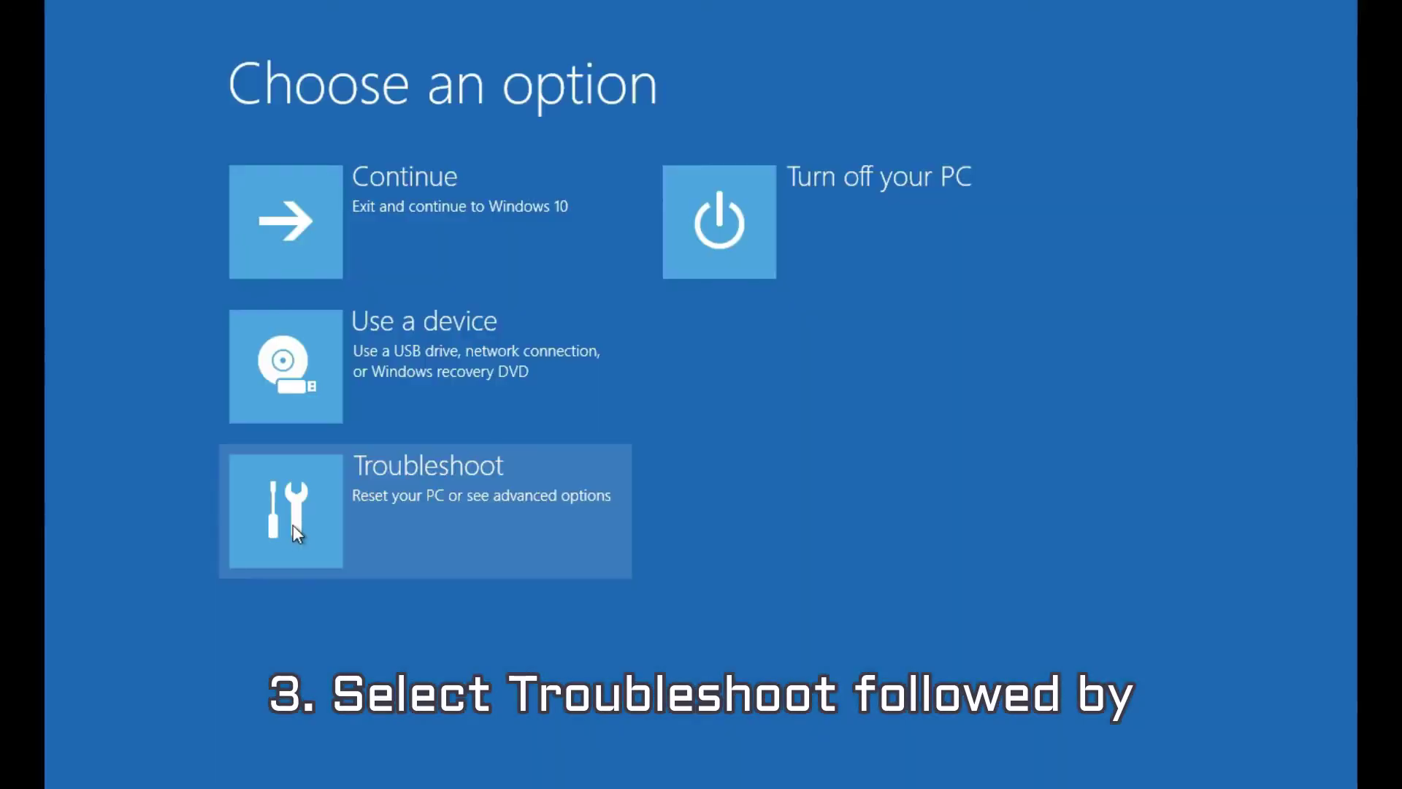
left_click(293, 526)
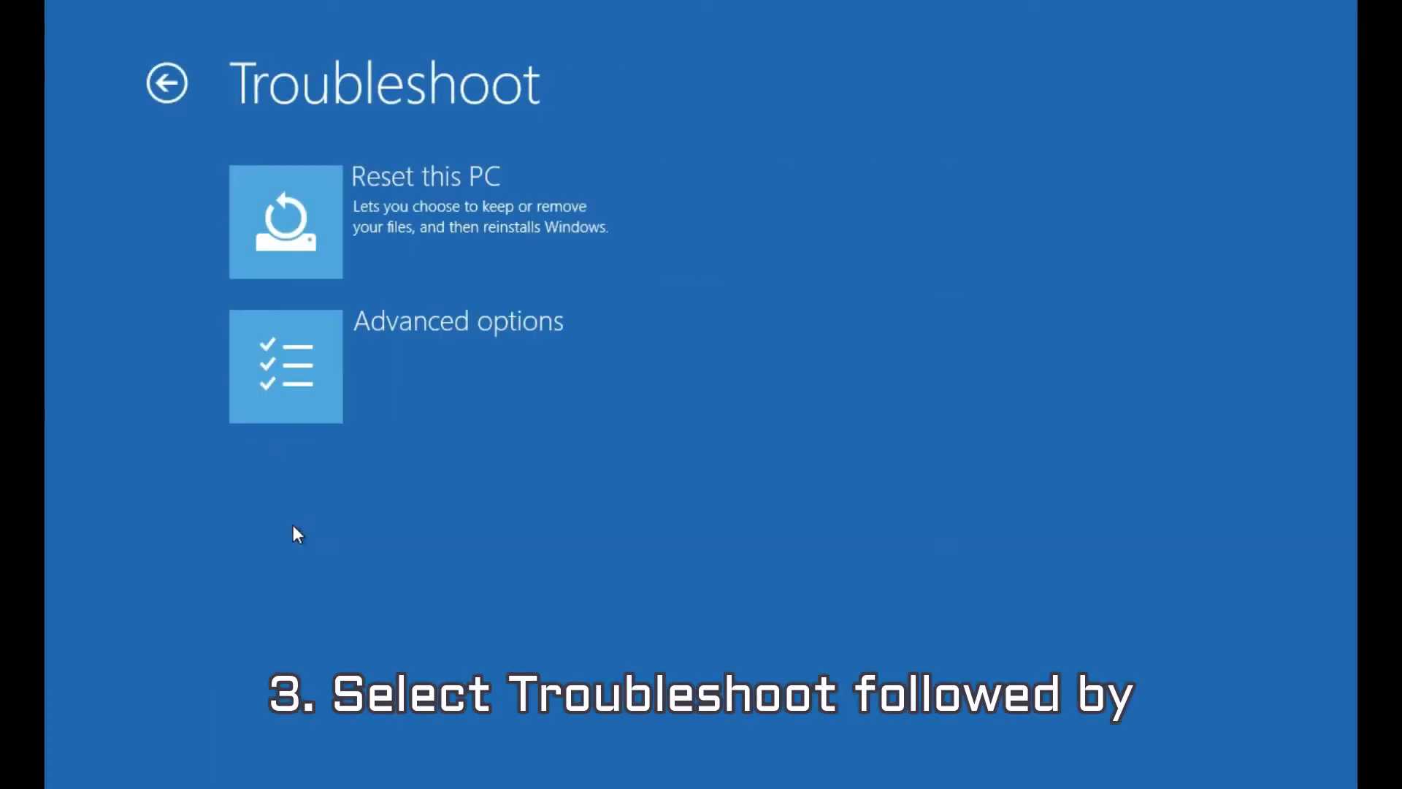
left_click(266, 377)
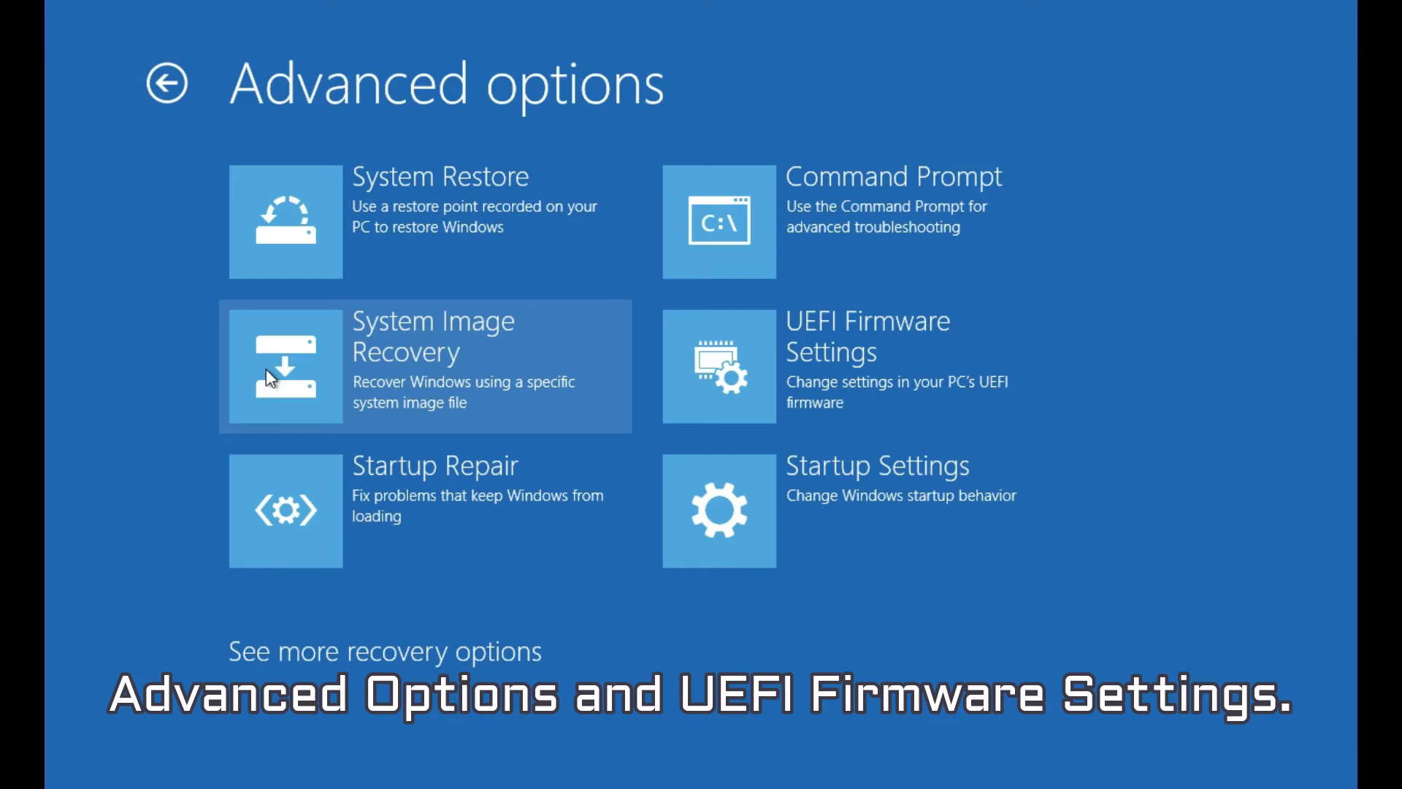
left_click(739, 369)
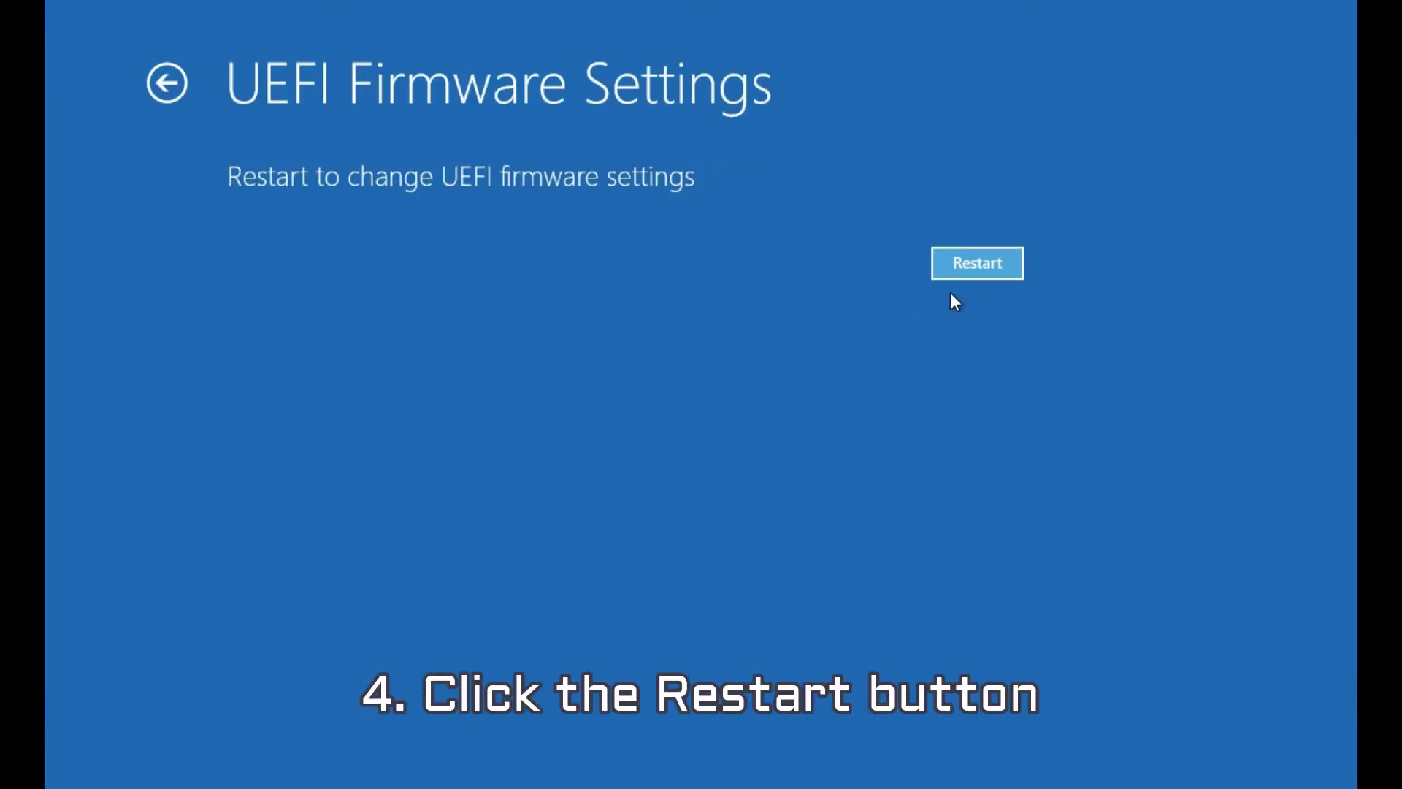
left_click(958, 270)
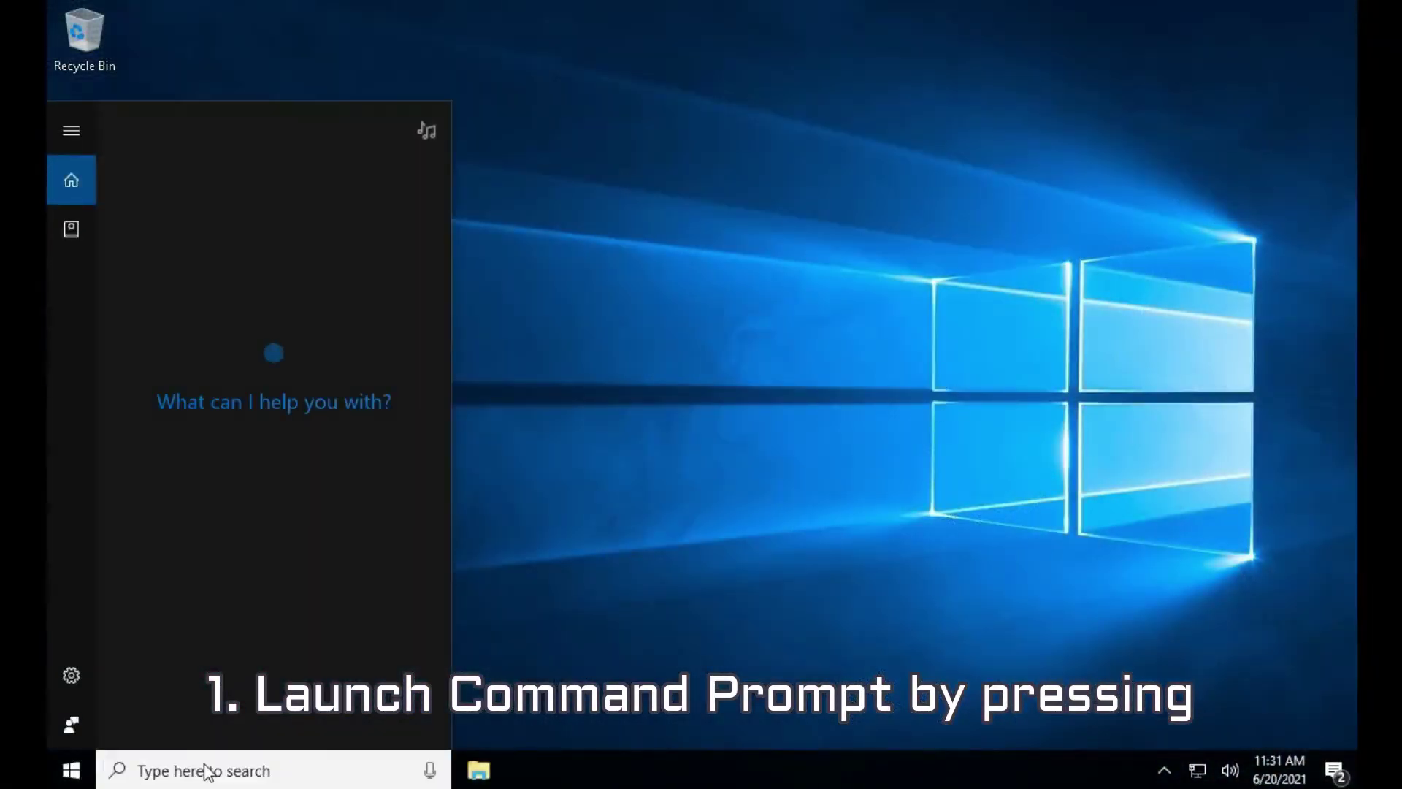
Run nslookup office365.com in an administrator Command Prompt, returning address 52.165.129.203
type("cmd")
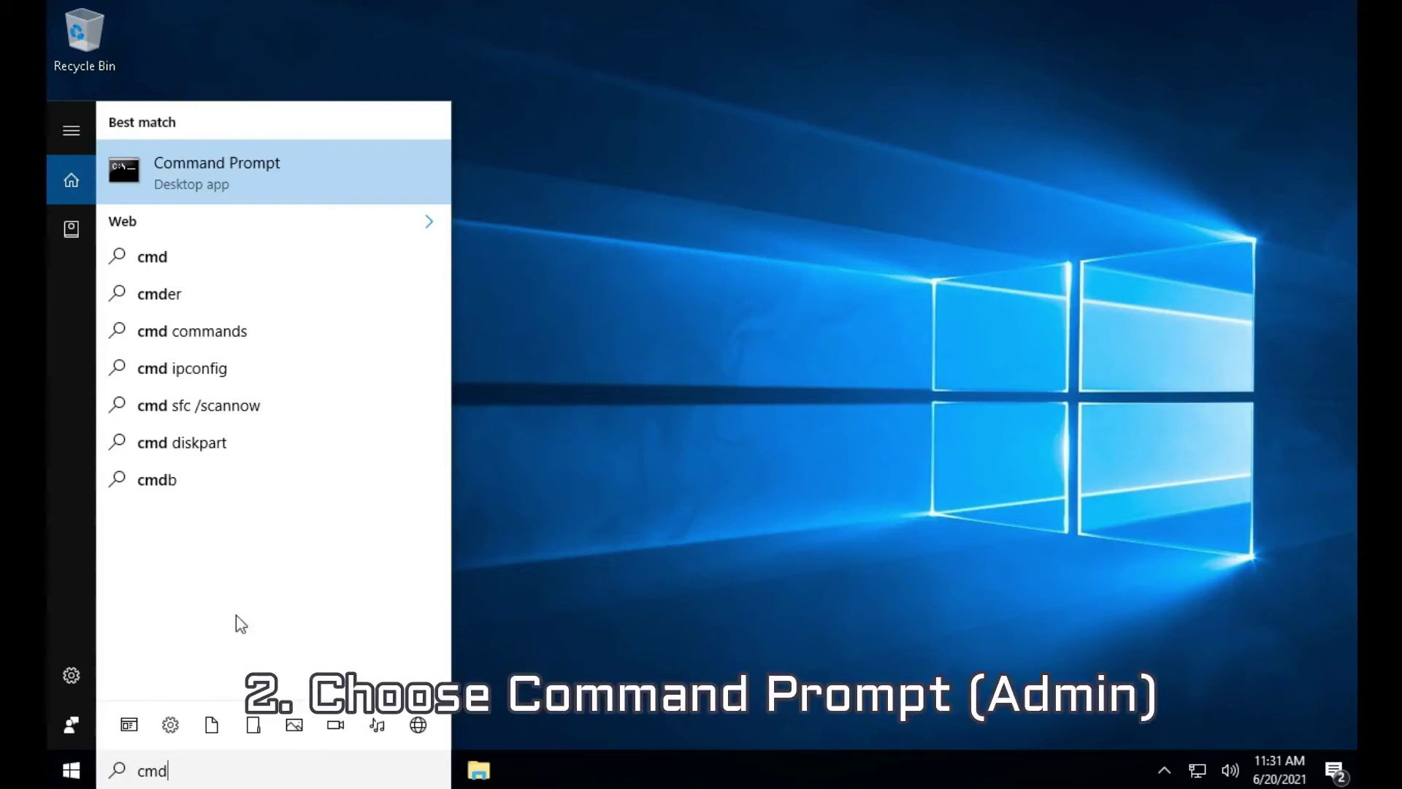
right_click(211, 174)
left_click(235, 196)
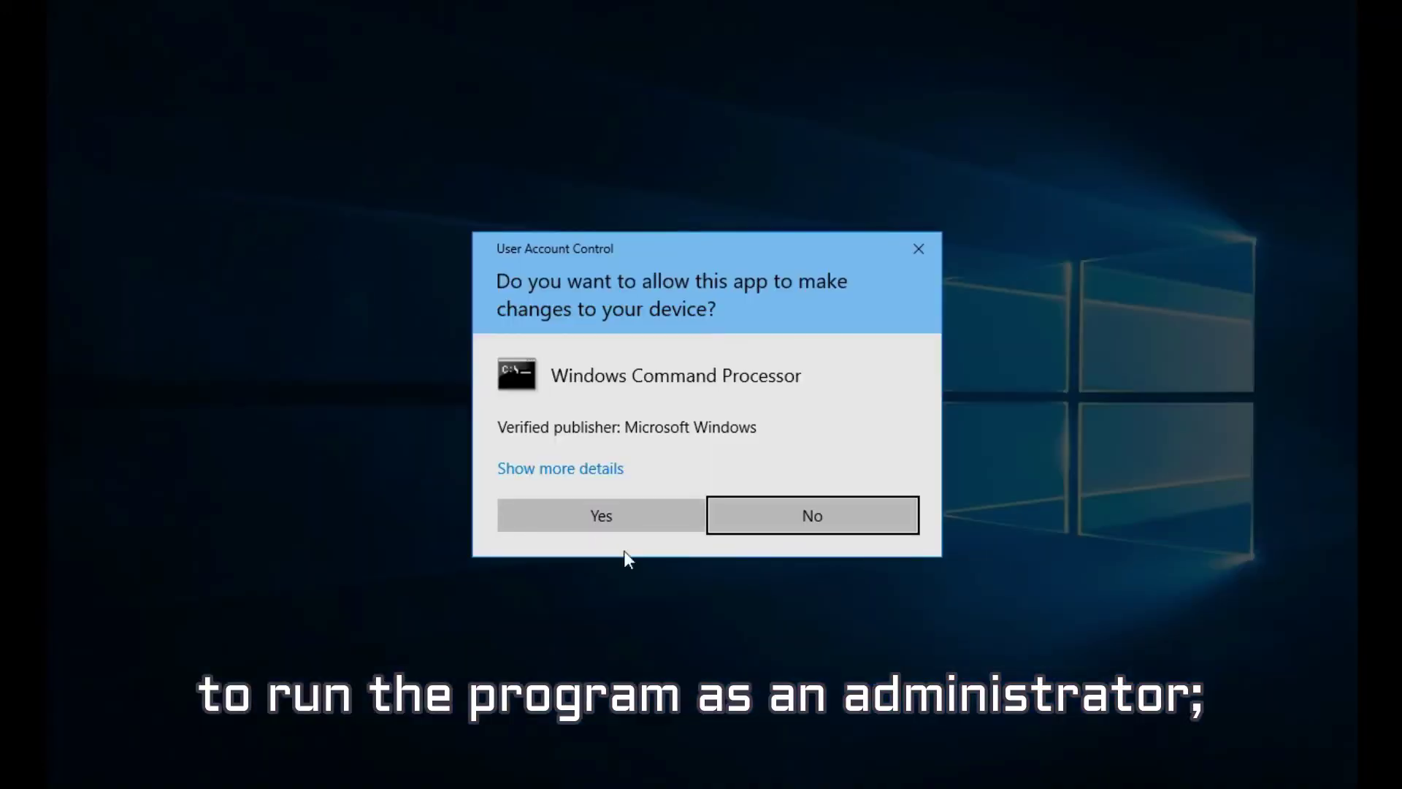
left_click(626, 518)
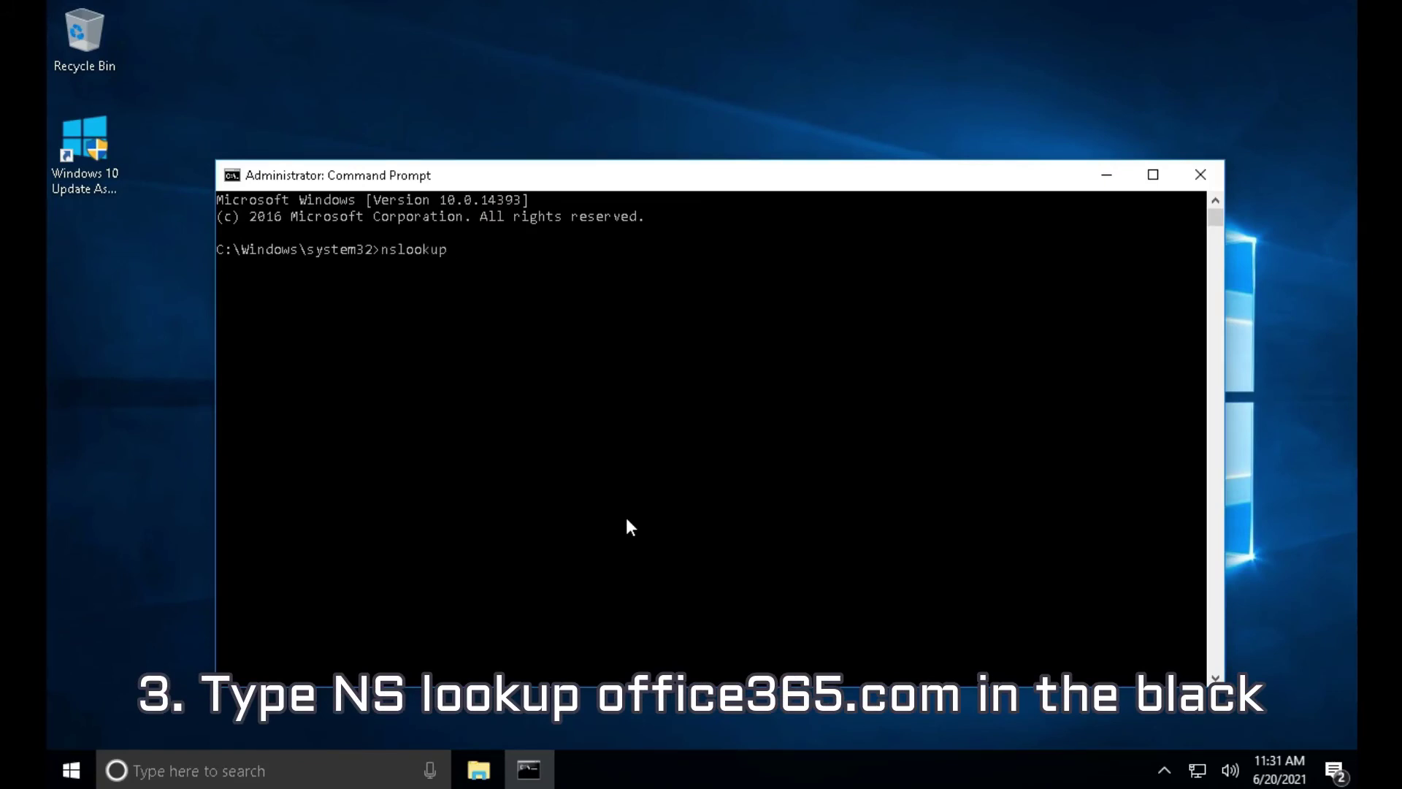
type("nslookup office")
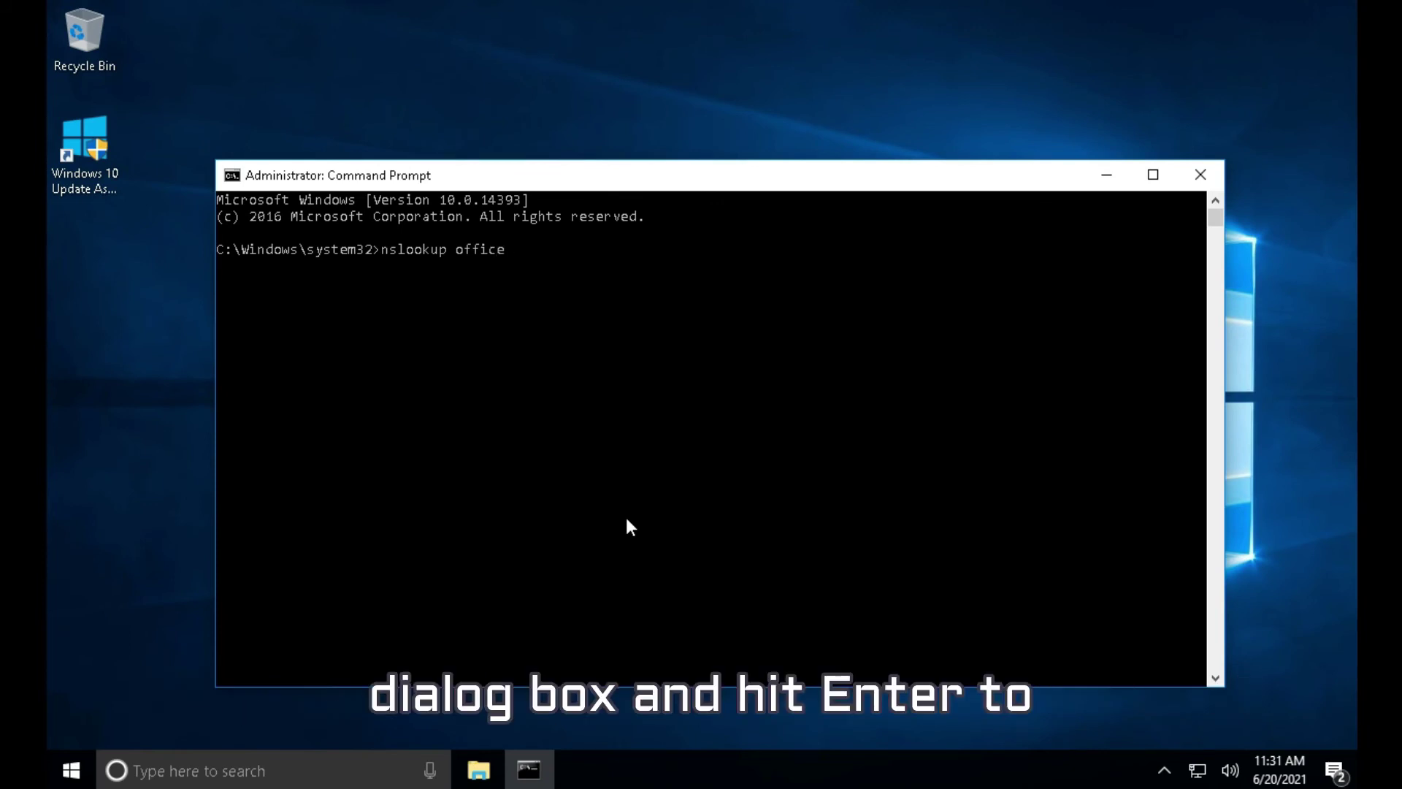
type("365.com")
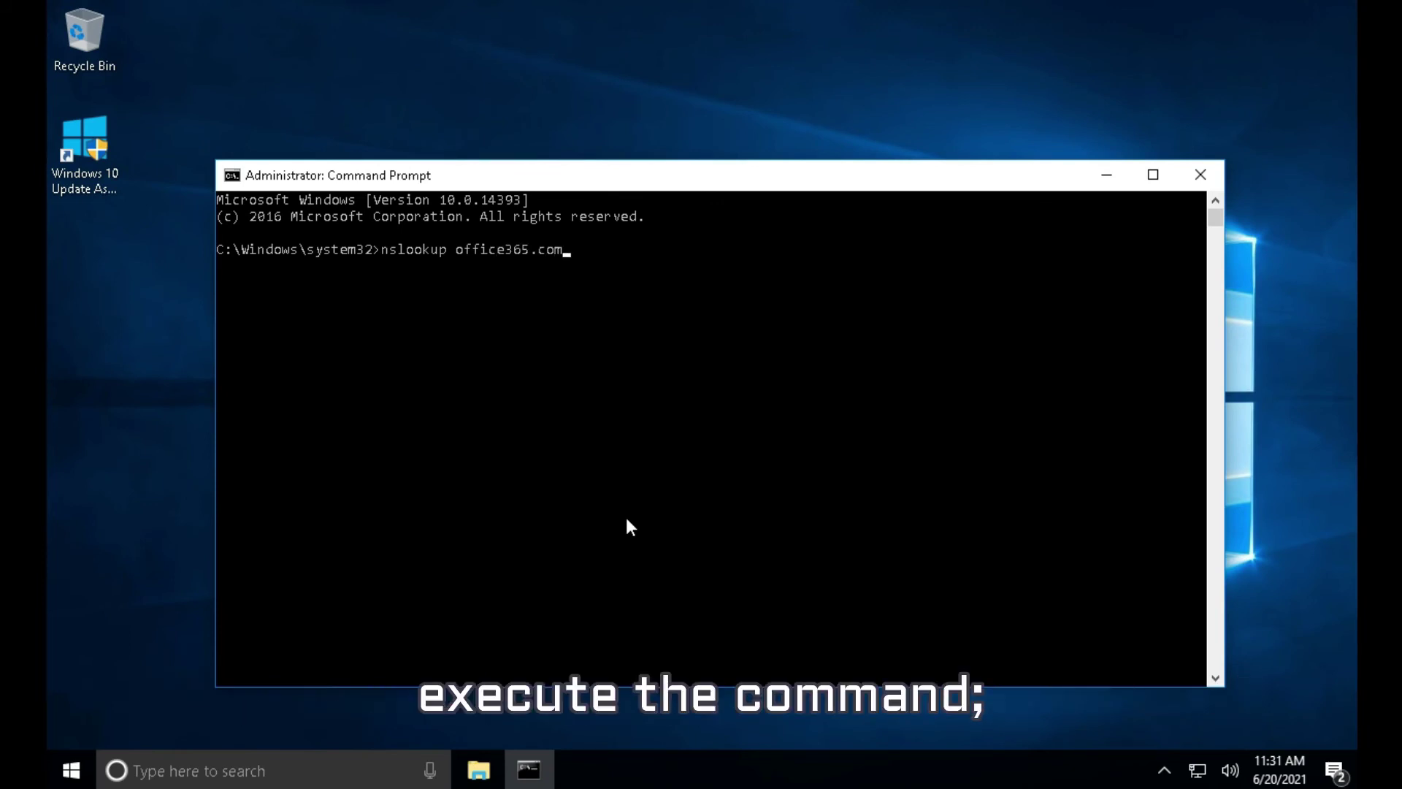
key("Return")
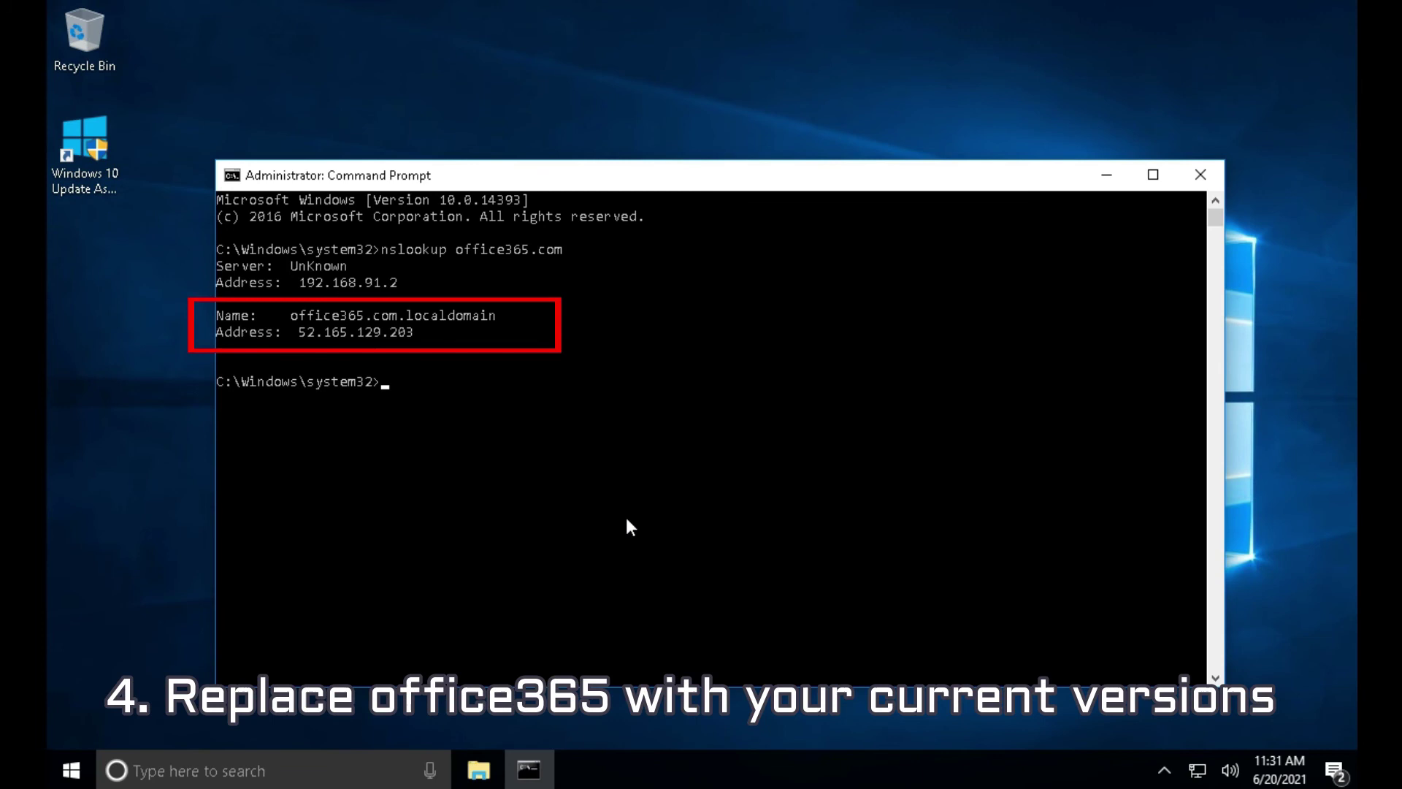